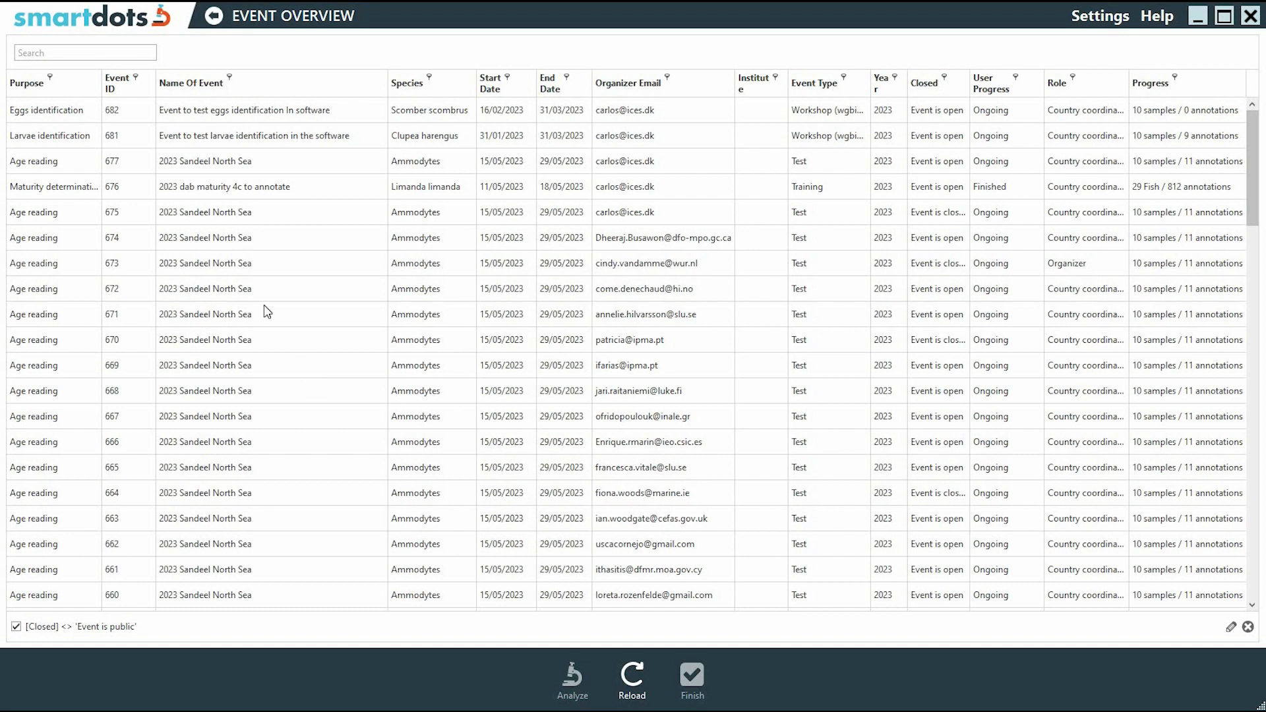
Open larvae event 681 and remove the Area and Length columns from the sample list
double_click(134, 137)
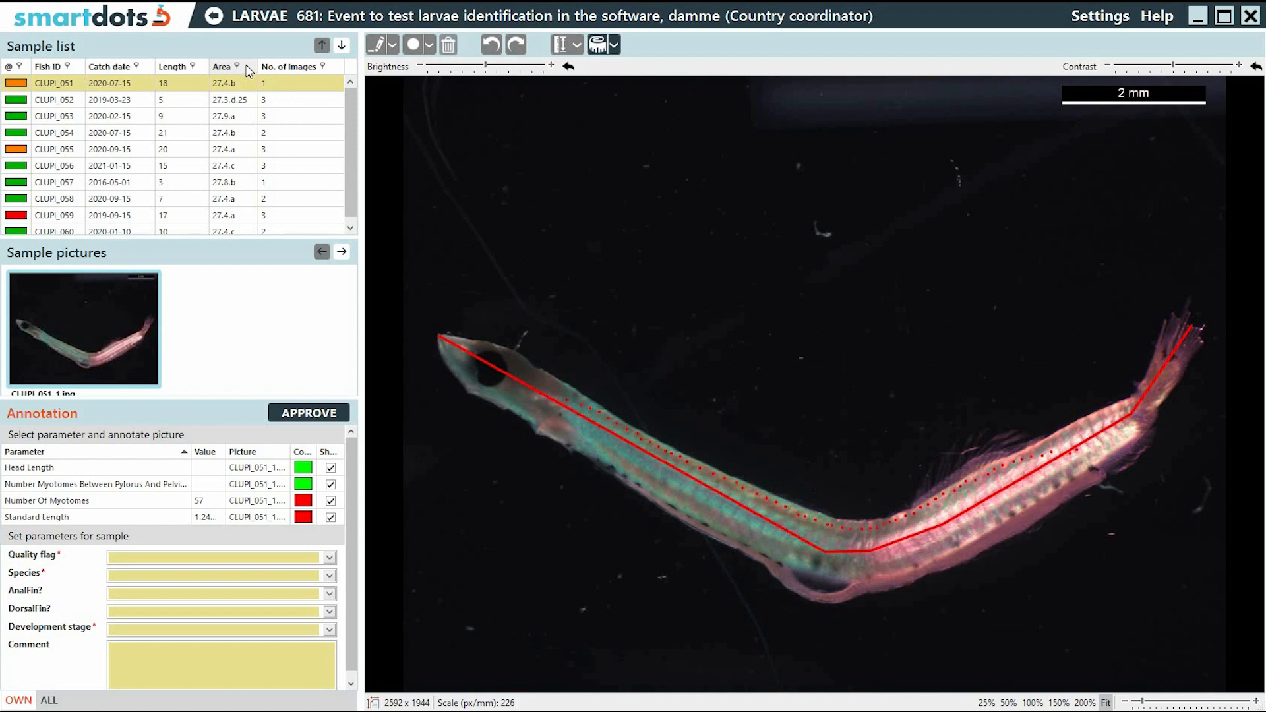
left_click_drag(243, 67, 230, 45)
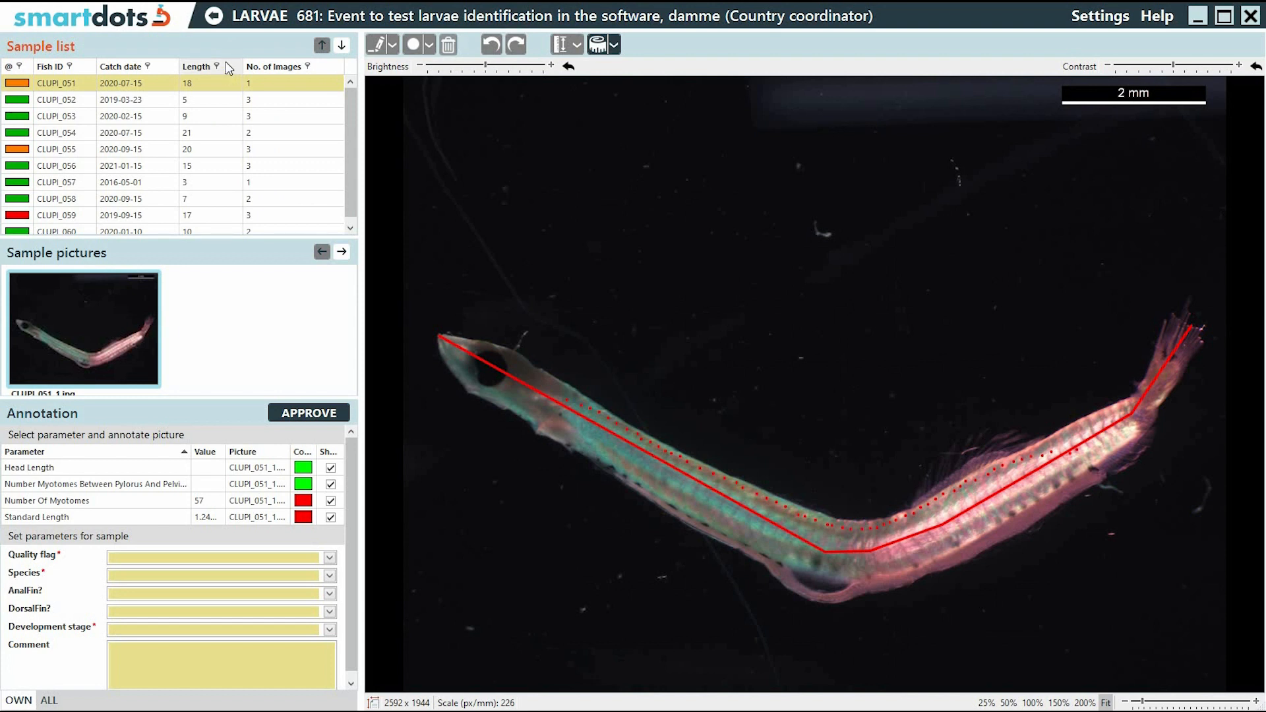
left_click_drag(225, 65, 219, 53)
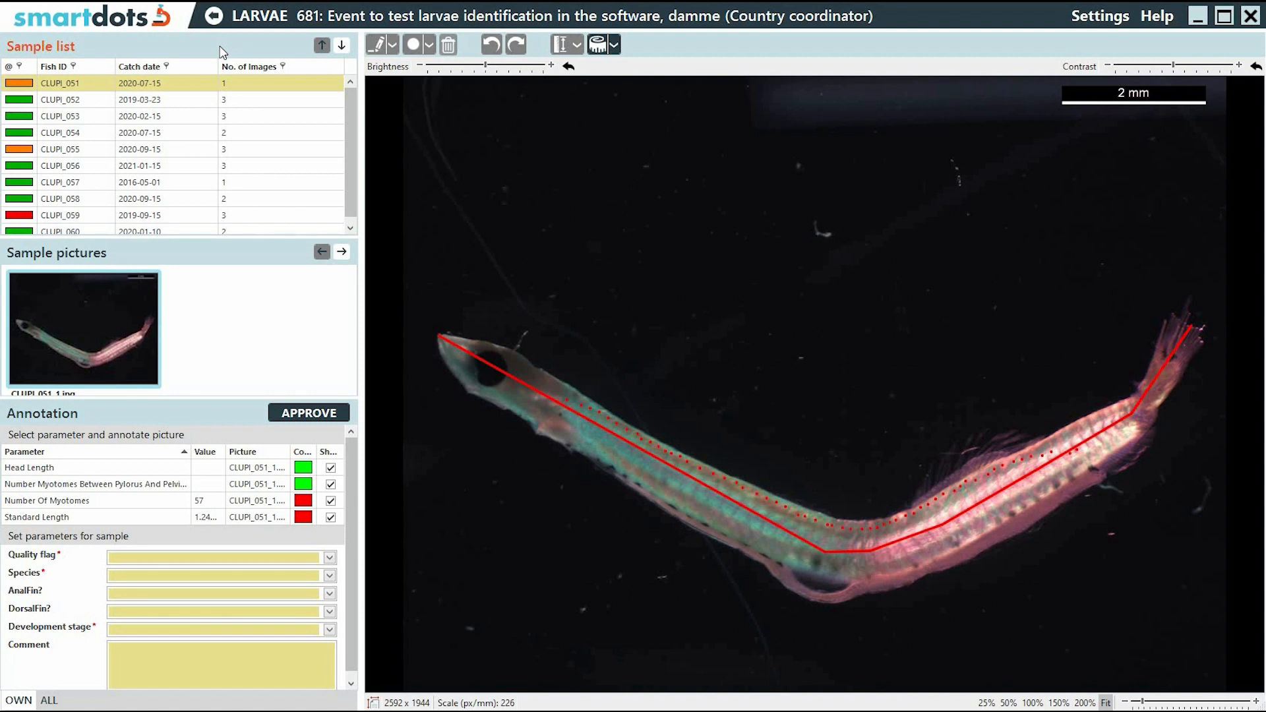
Return the Area column to the sample list from the column chooser, placing it between Fish ID and Catch date
right_click(95, 70)
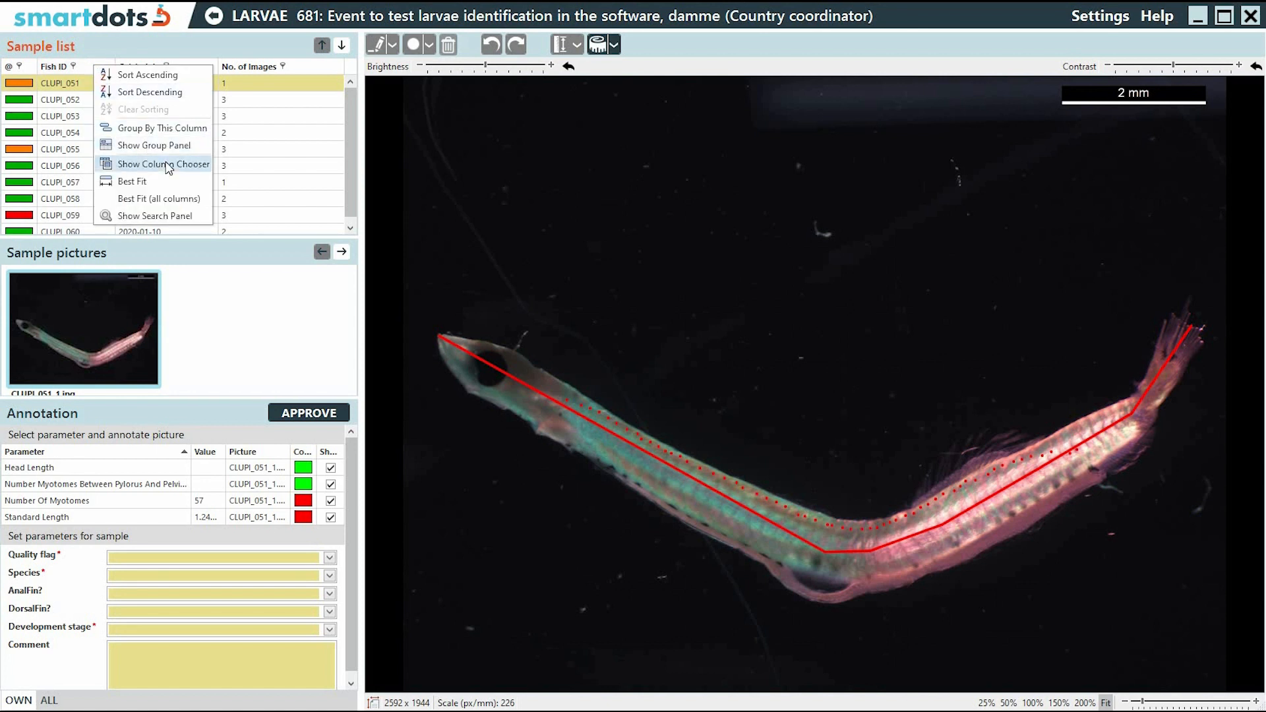
left_click(167, 164)
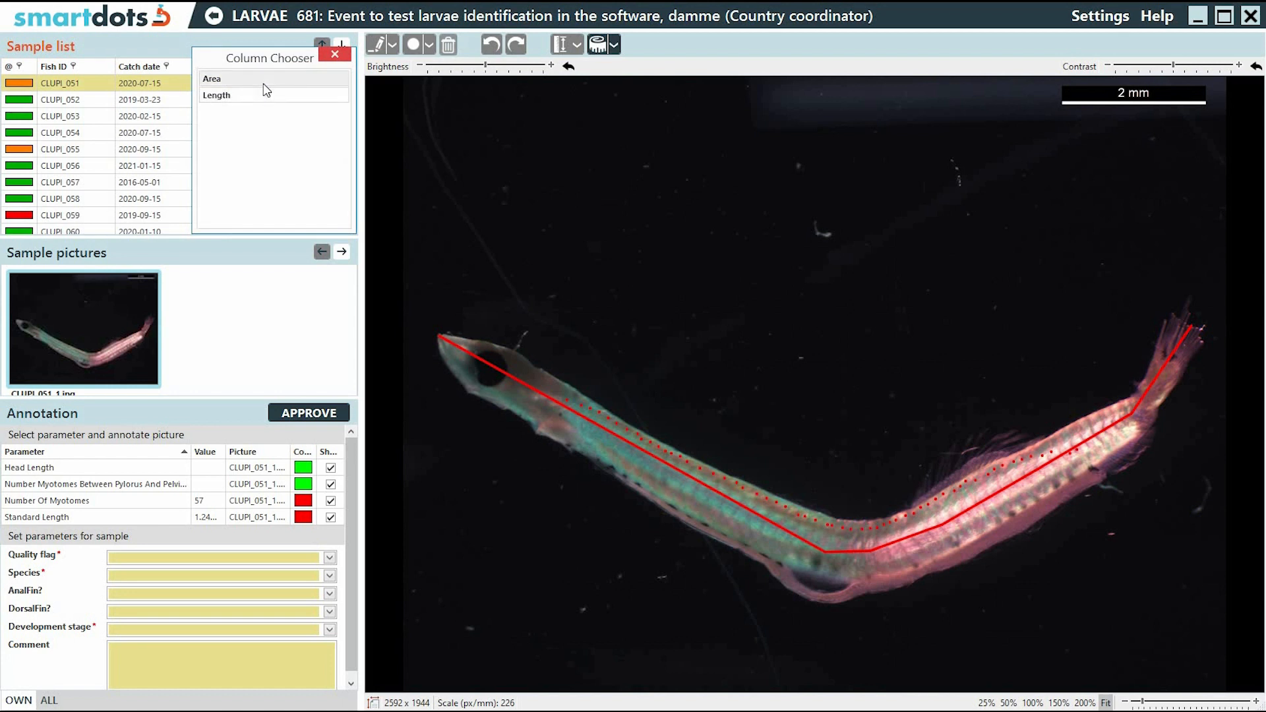
left_click_drag(266, 80, 114, 69)
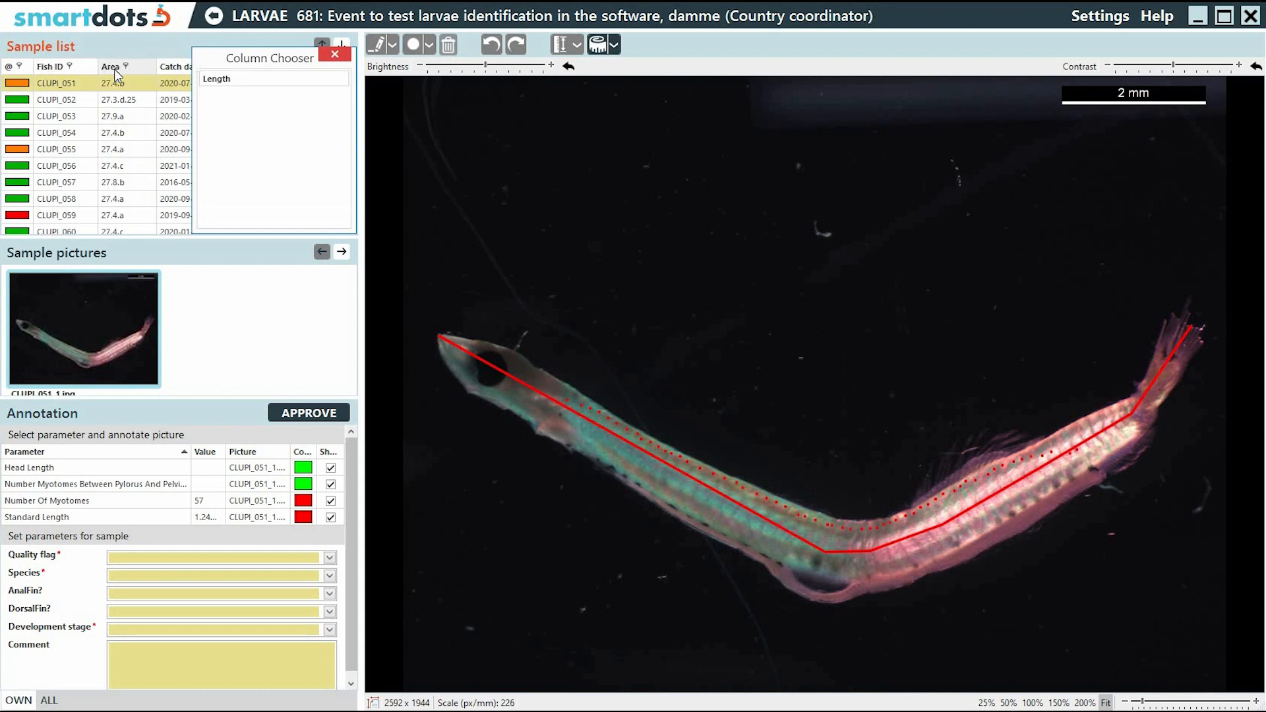
left_click(335, 55)
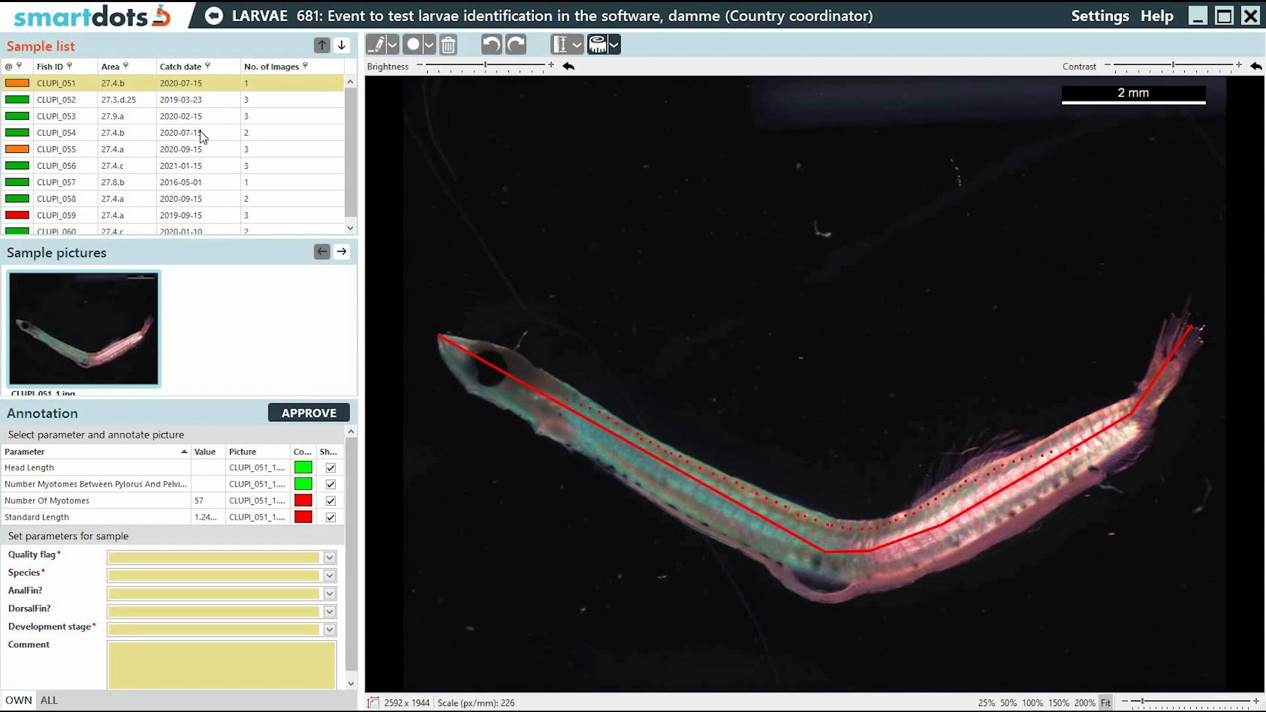
Sort the sample list by Fish ID in descending order and back to ascending order
left_click(92, 71)
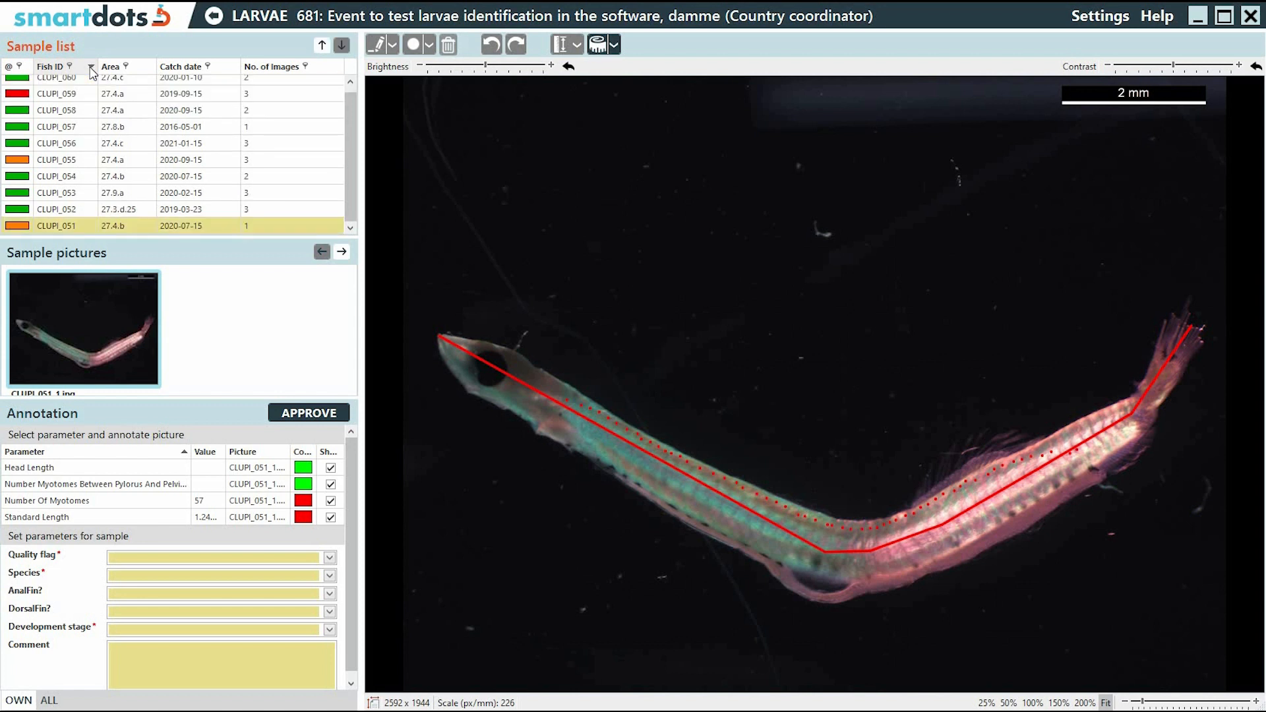
left_click(91, 71)
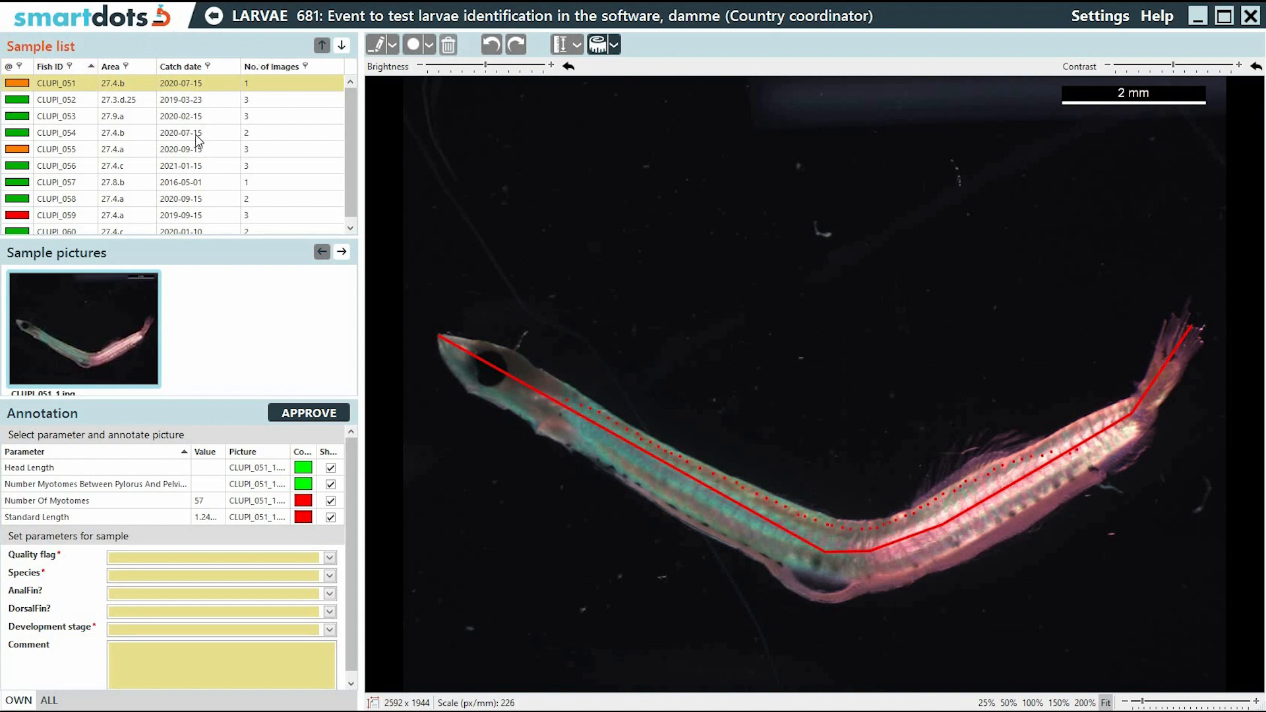
Filter the sample list to catch date 2016-05-01, and clear that filter
left_click(207, 65)
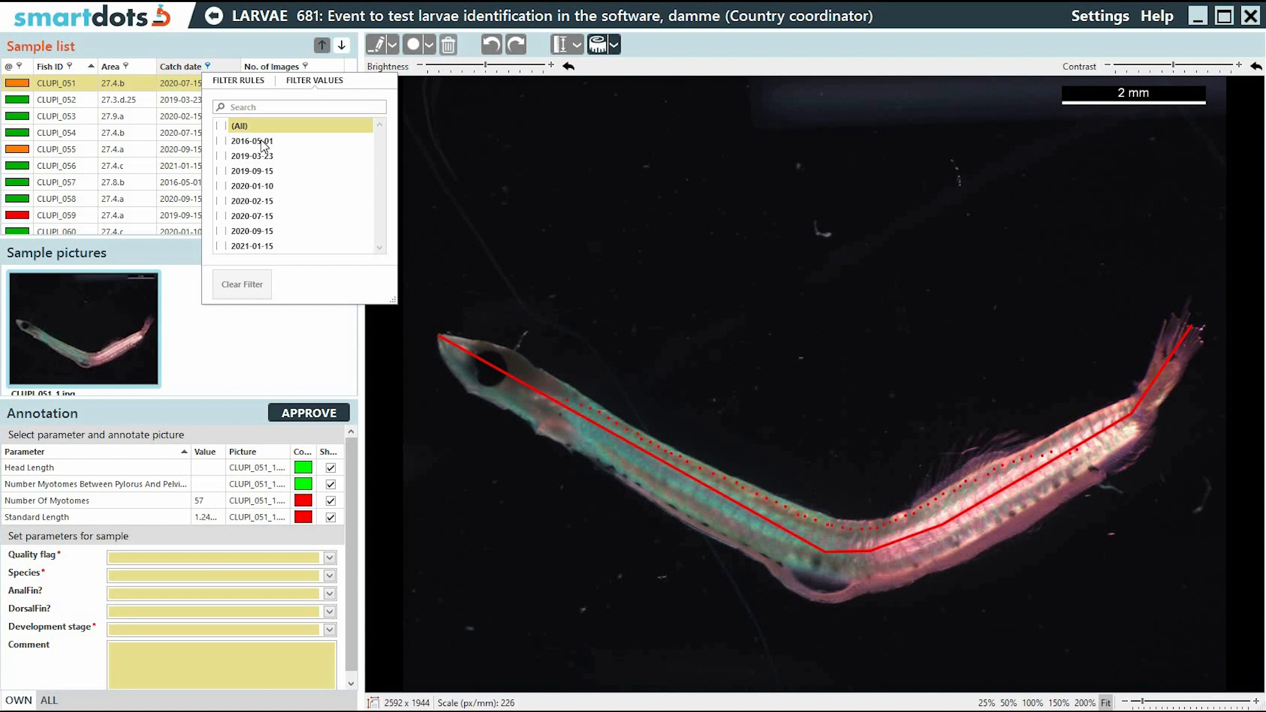
left_click(262, 141)
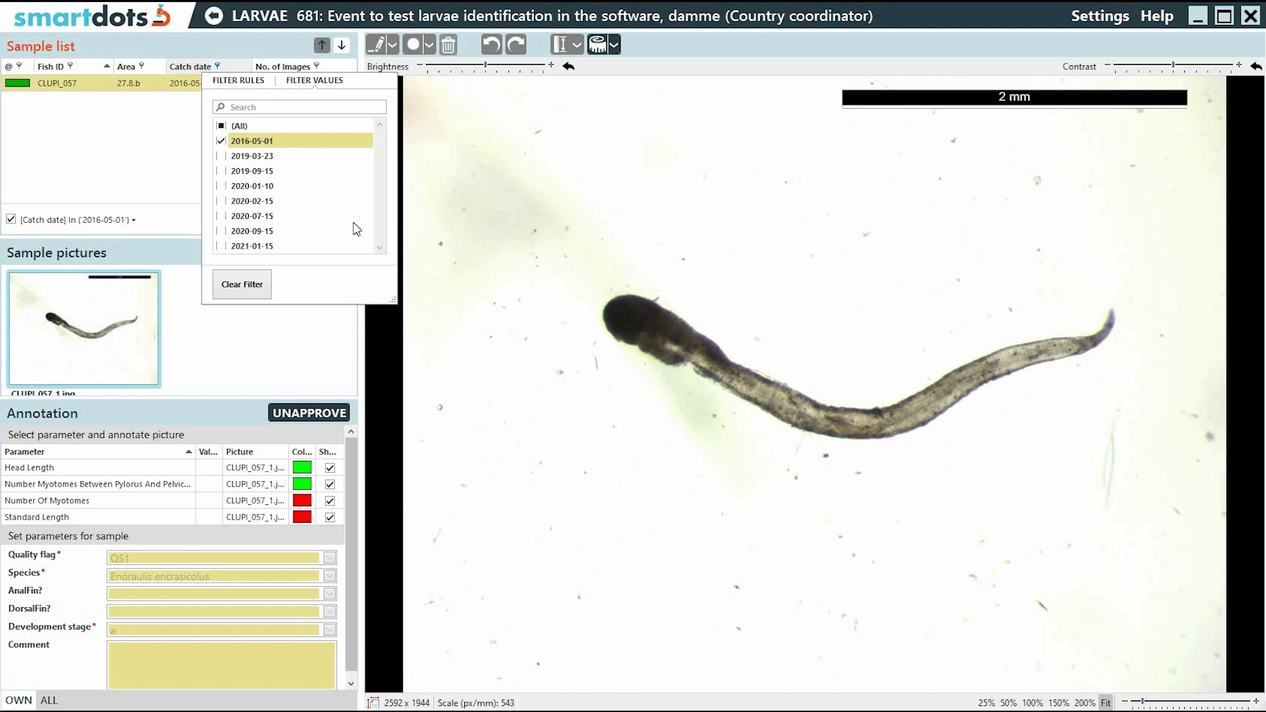
left_click(255, 291)
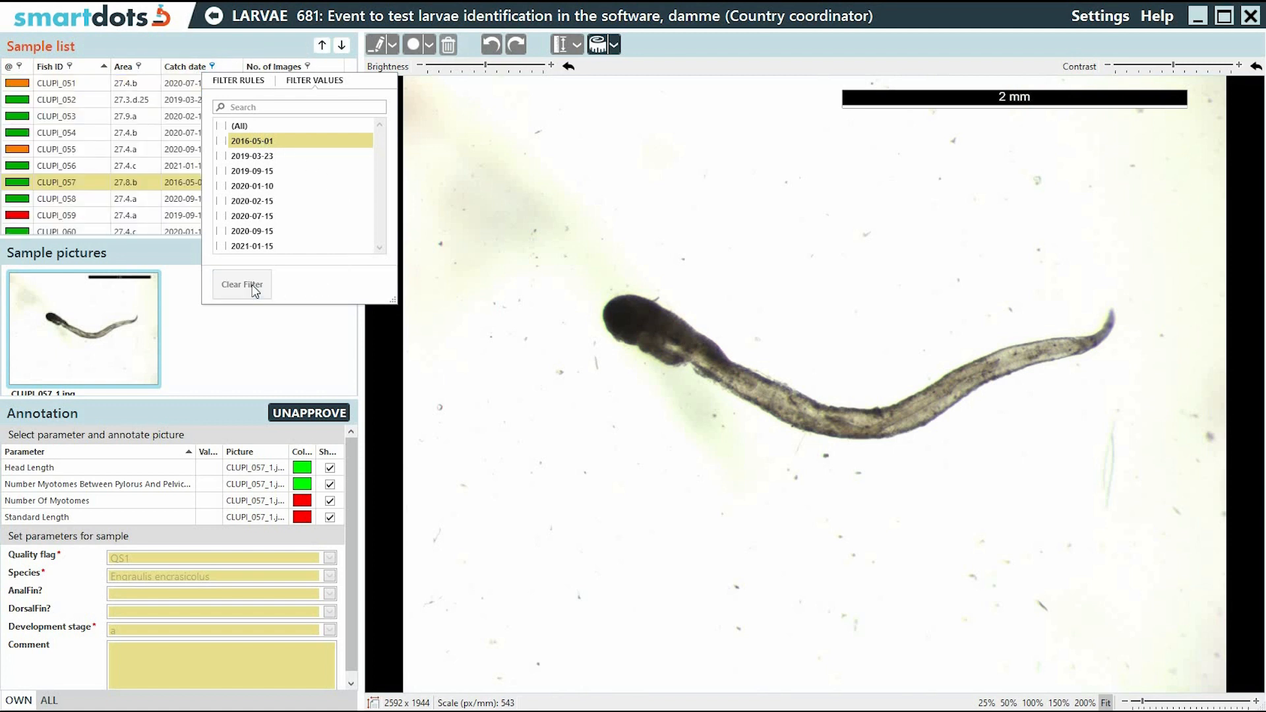
left_click(217, 50)
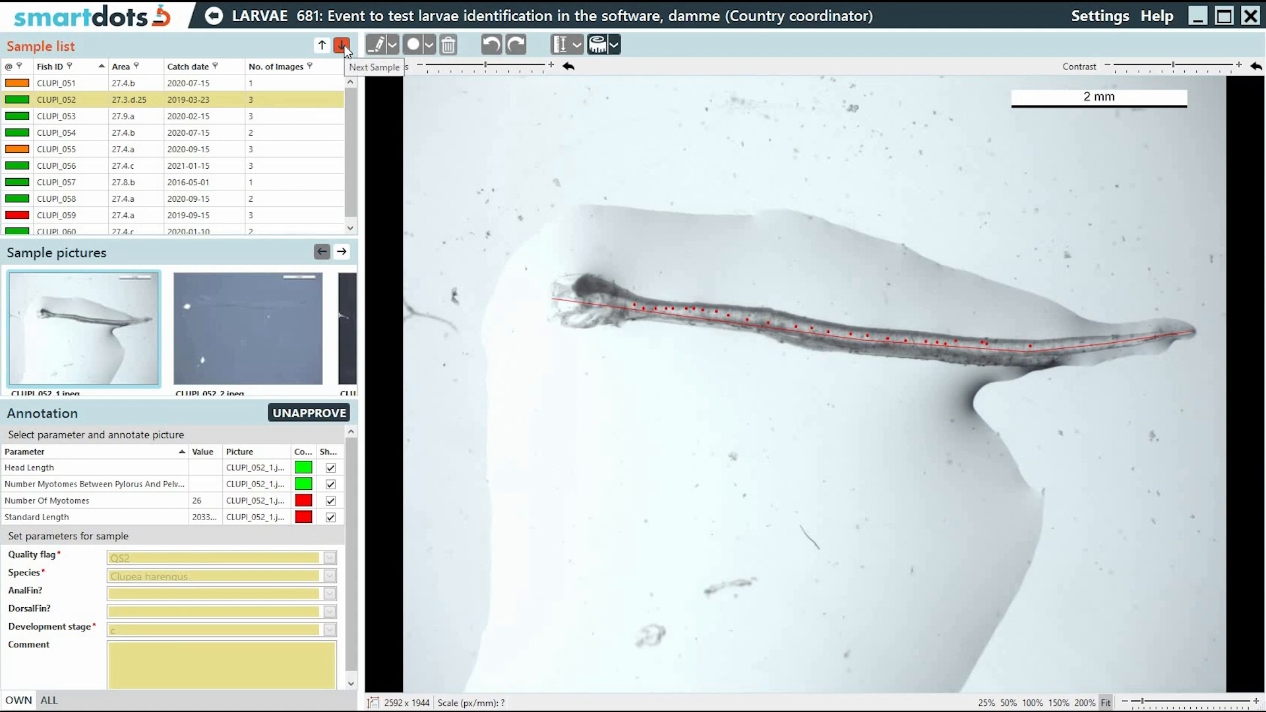
Step forward and back through the samples, and view the second and third pictures of sample CLUPI_059
left_click(343, 46)
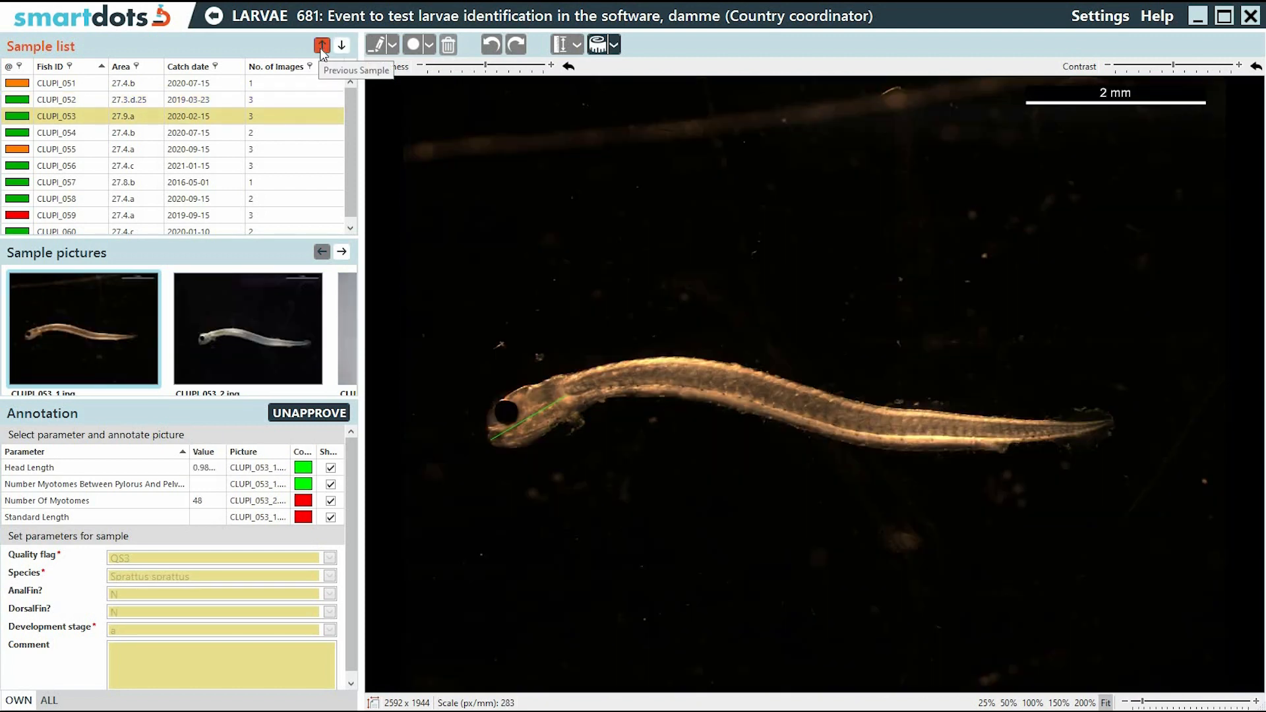
left_click(322, 52)
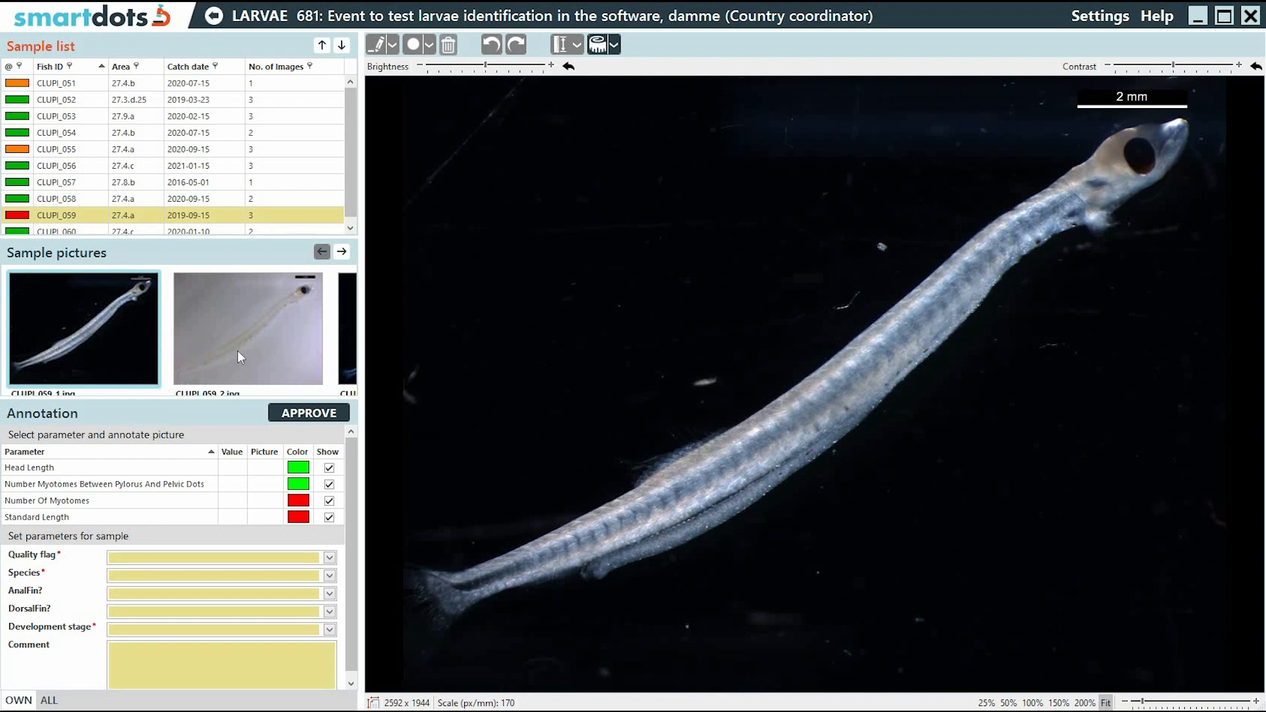
left_click(257, 347)
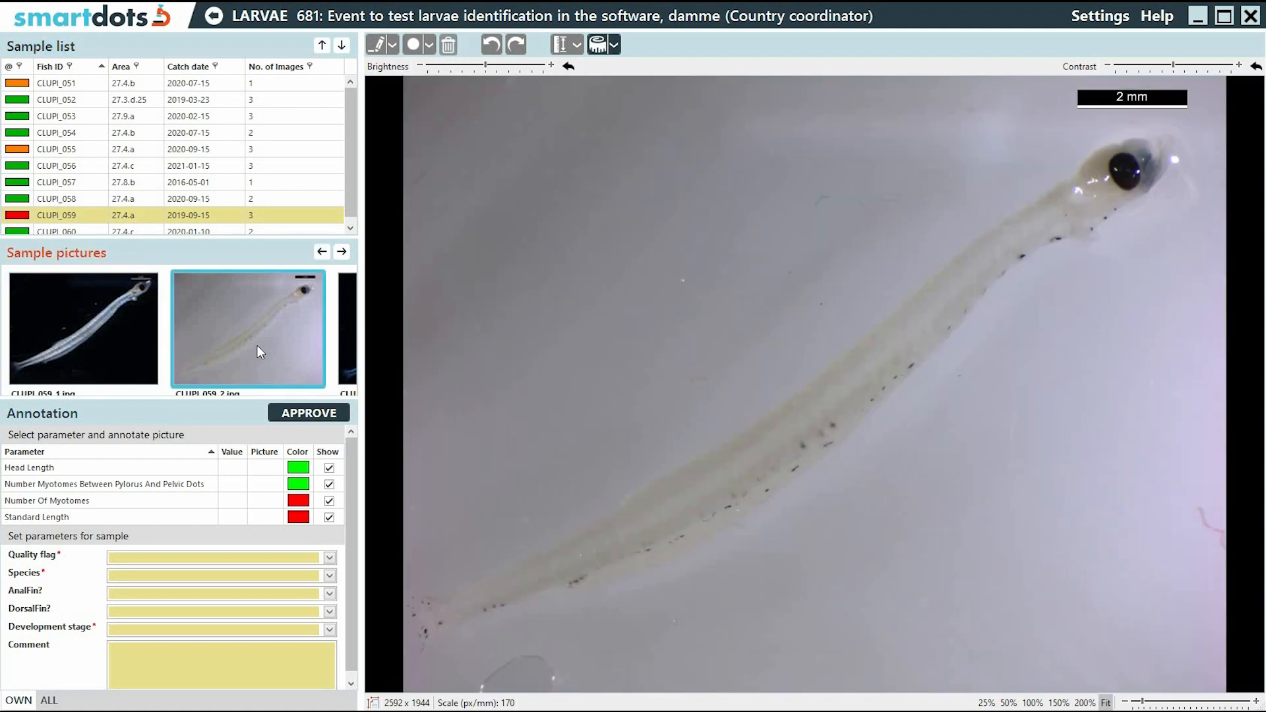
left_click(341, 254)
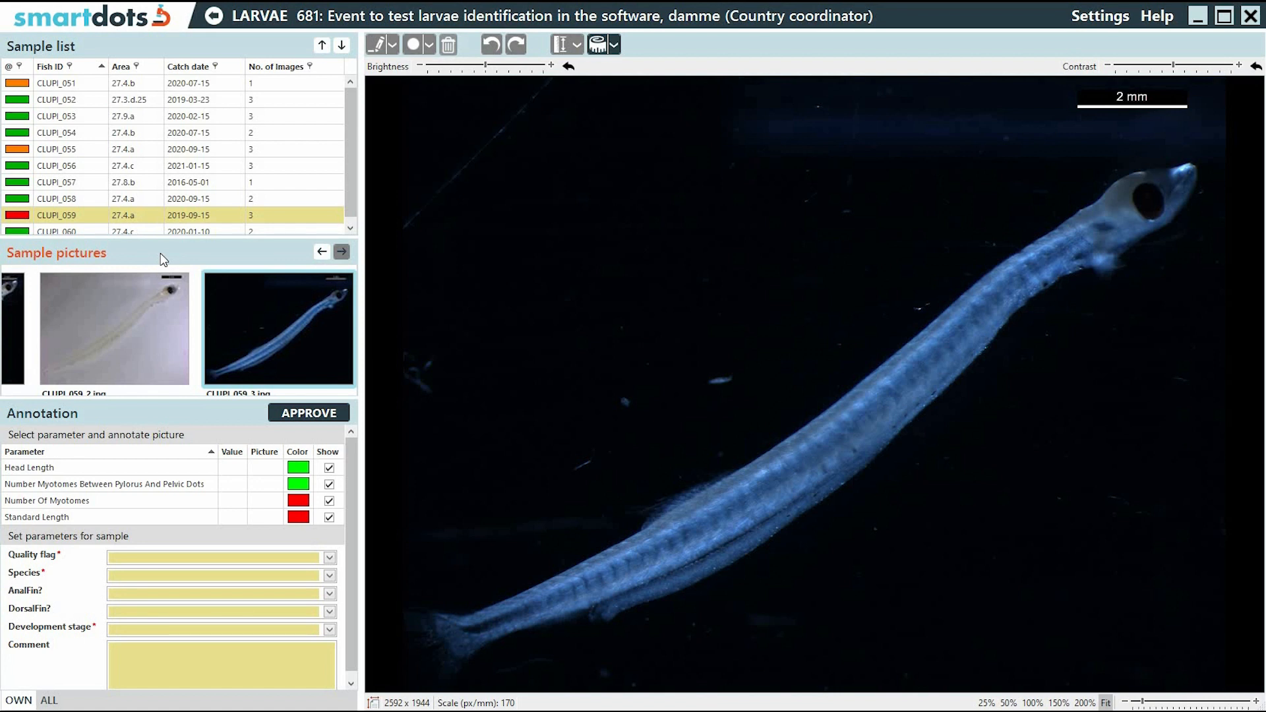
Try docking the sample pictures above the main image with a reduced height, and restore the default layout
mouse_move(195, 251)
left_mouse_down()
mouse_move(319, 243)
mouse_move(513, 284)
mouse_move(478, 166)
mouse_move(306, 197)
mouse_move(353, 289)
mouse_move(616, 356)
mouse_move(817, 344)
mouse_move(848, 374)
mouse_move(817, 400)
mouse_move(790, 383)
mouse_move(815, 343)
left_mouse_up()
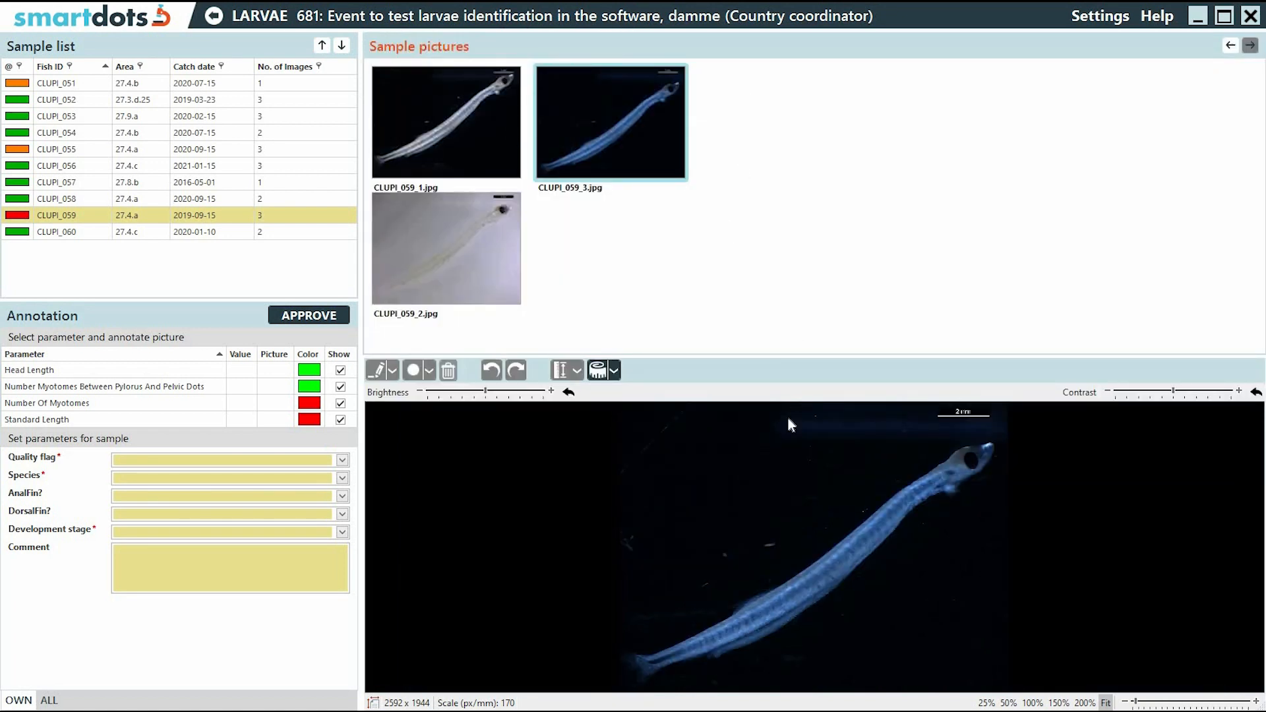
left_click_drag(795, 357, 774, 192)
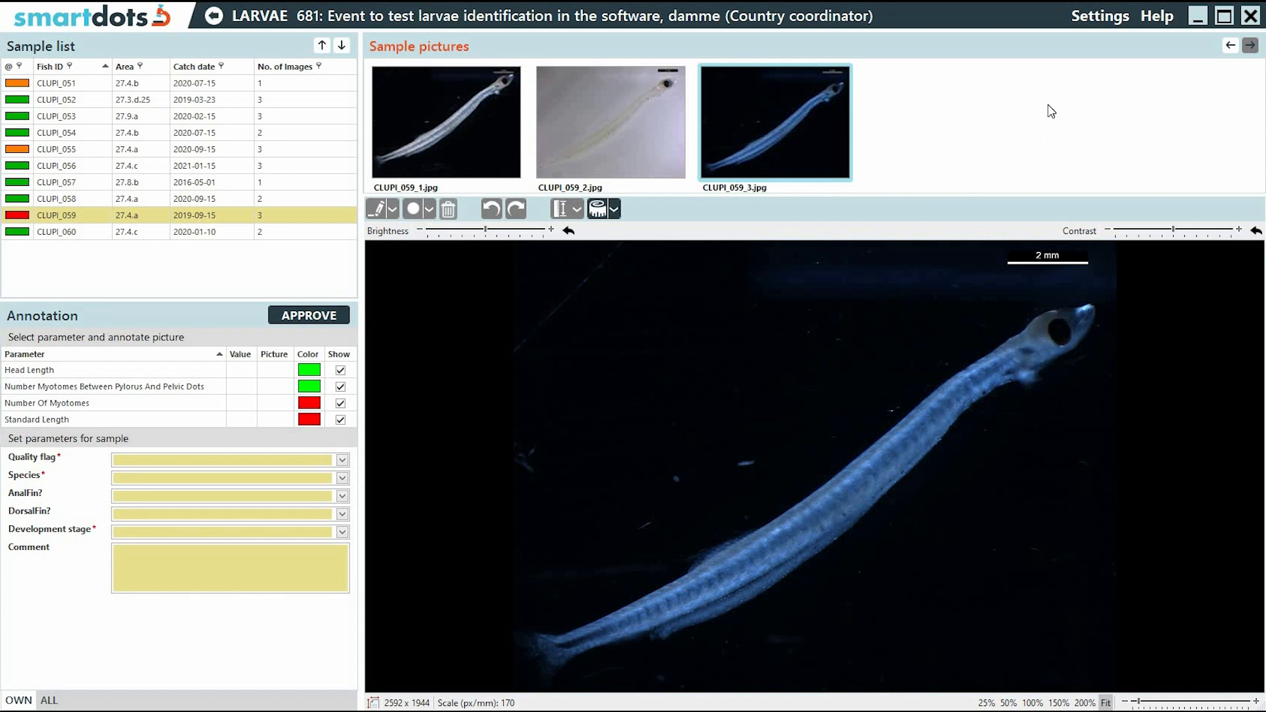
left_click(1108, 25)
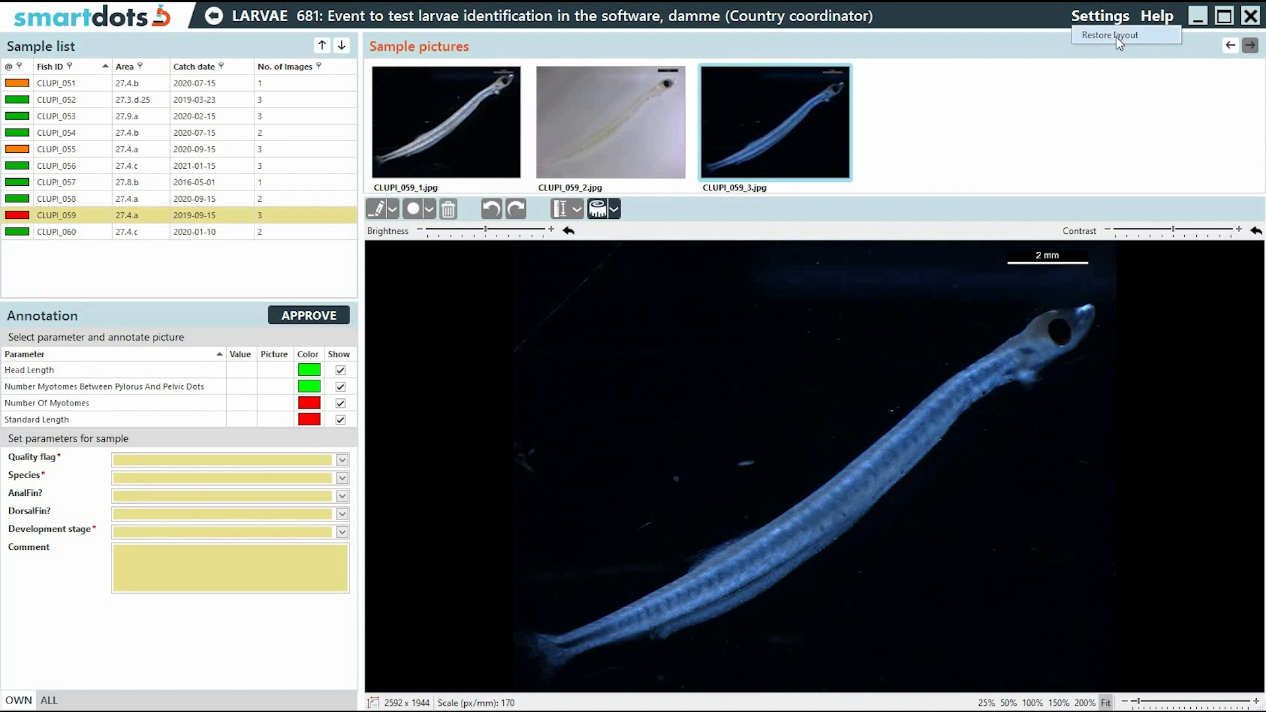
left_click(1119, 41)
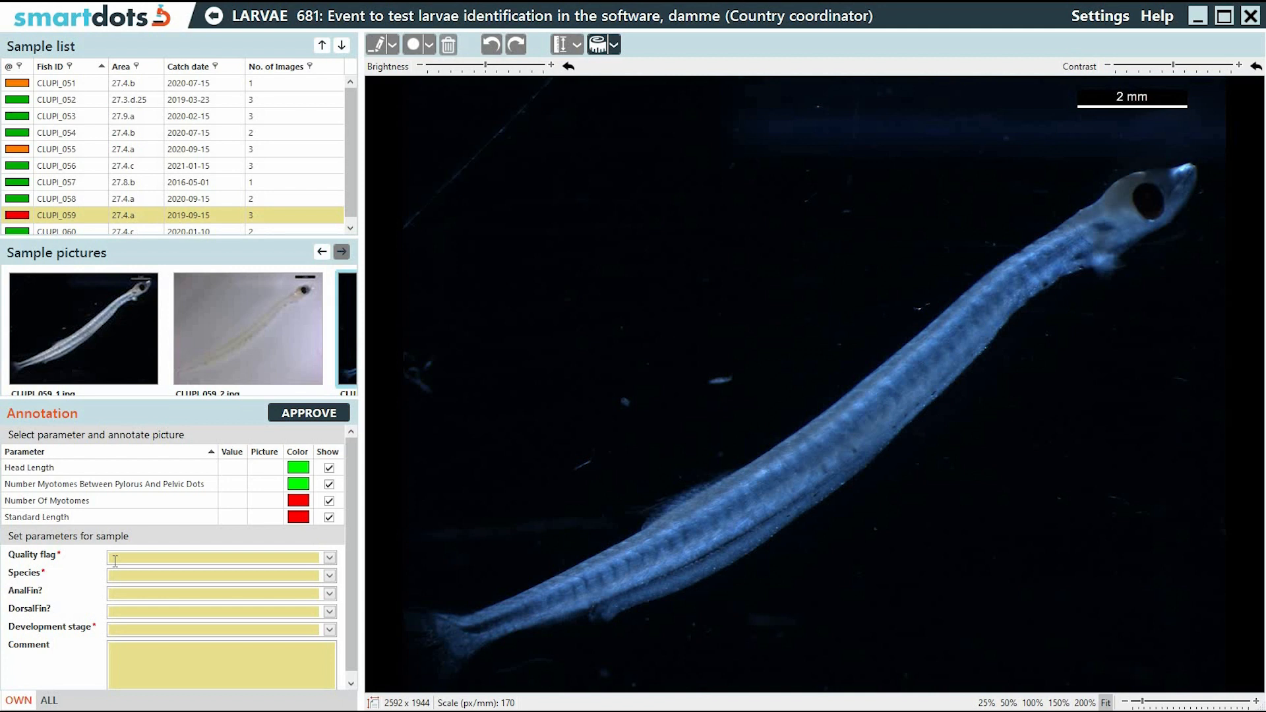
Select the Number Myotomes Between Pylorus And Pelvic Dots parameter for annotation
left_click(131, 490)
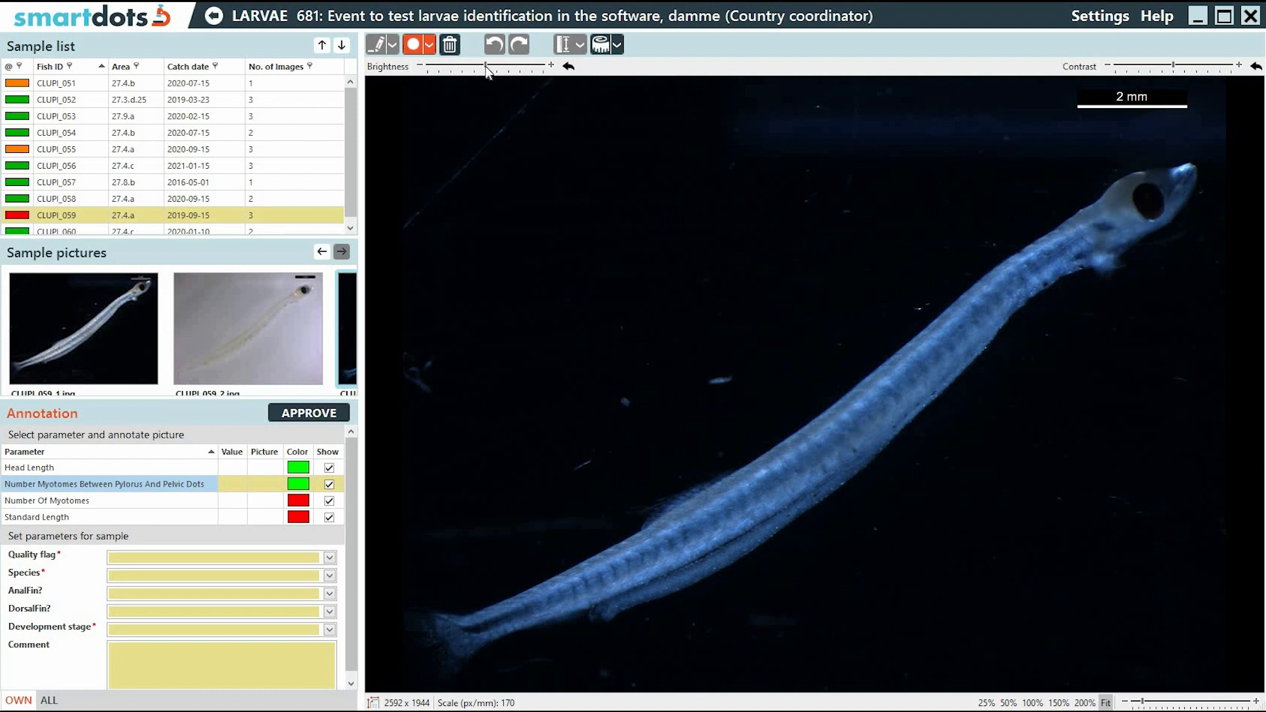
Try a higher brightness and a lower contrast on the larva picture, resetting each to its default
left_click_drag(485, 69, 525, 70)
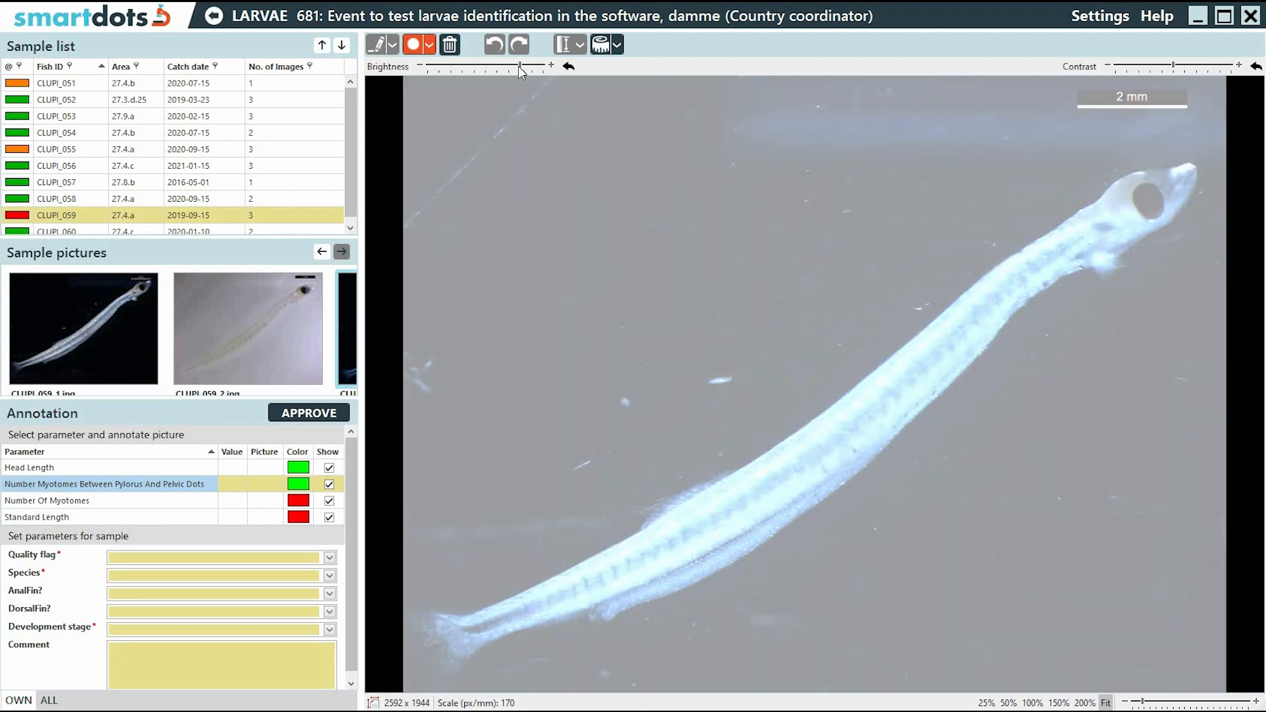
left_click(568, 66)
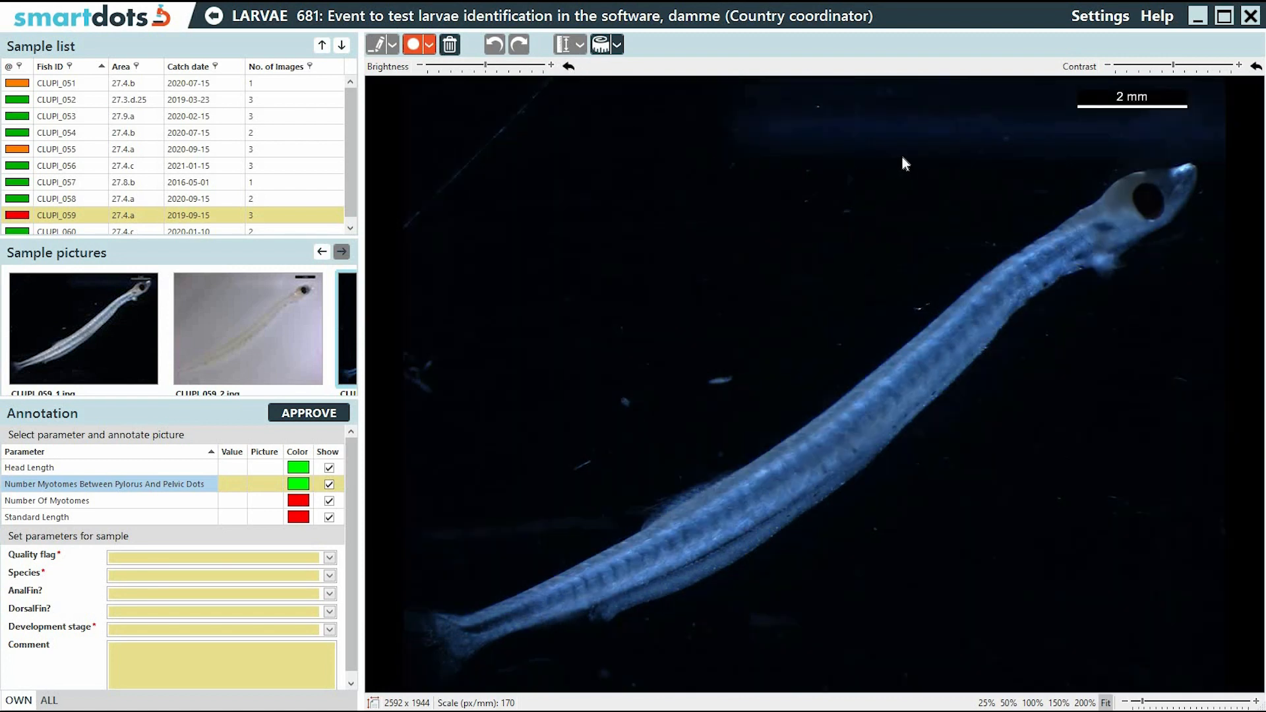
left_click(1142, 67)
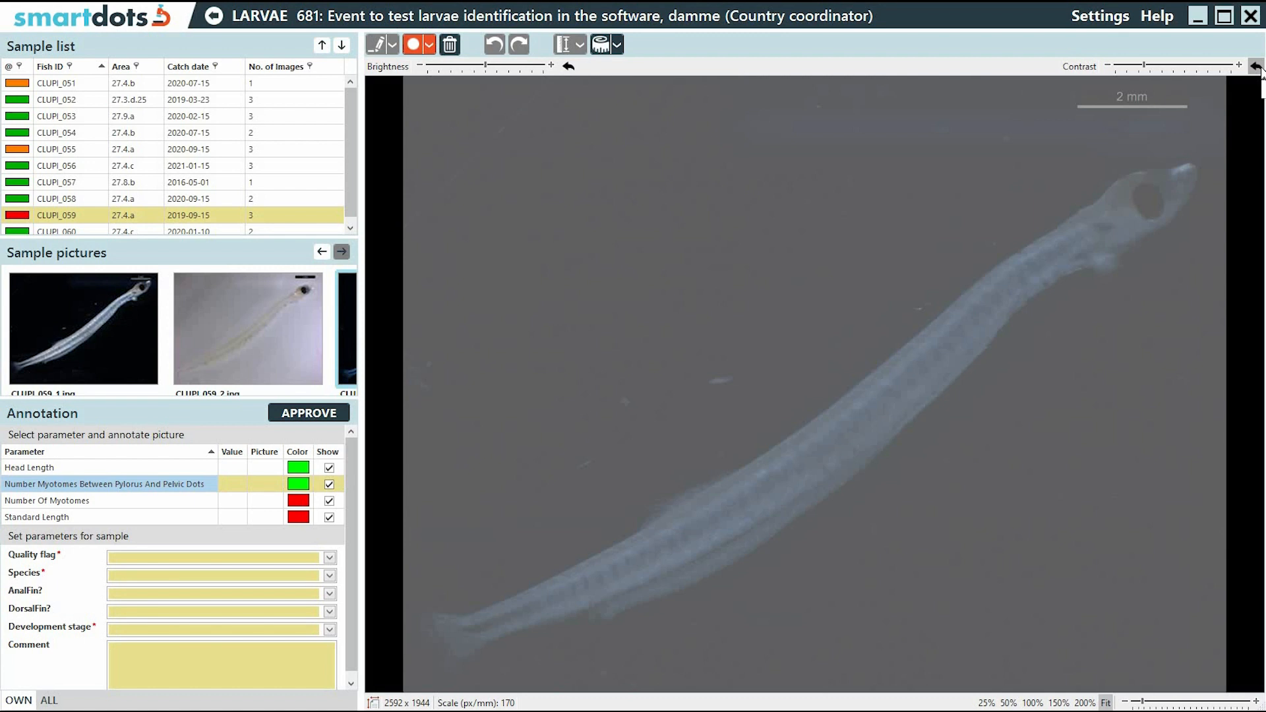
left_click(1256, 66)
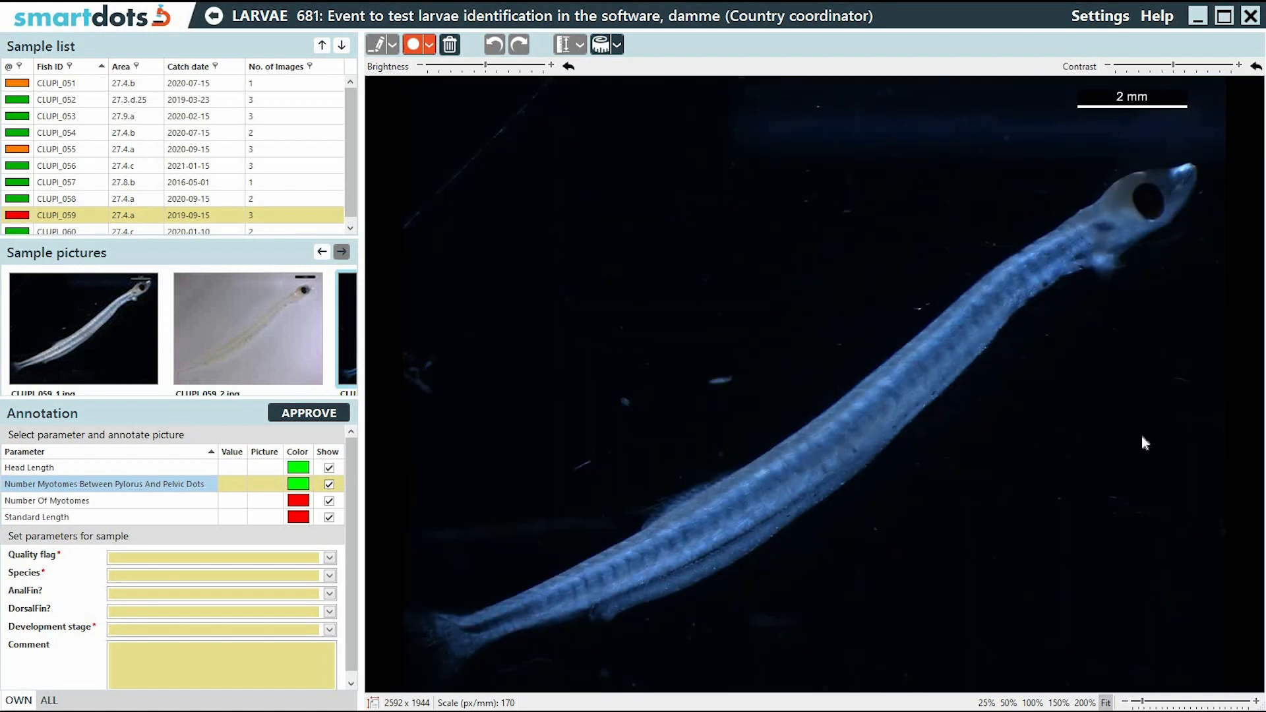
Examine the larva's body at several magnifications, and fit the whole picture in view
left_click(1058, 703)
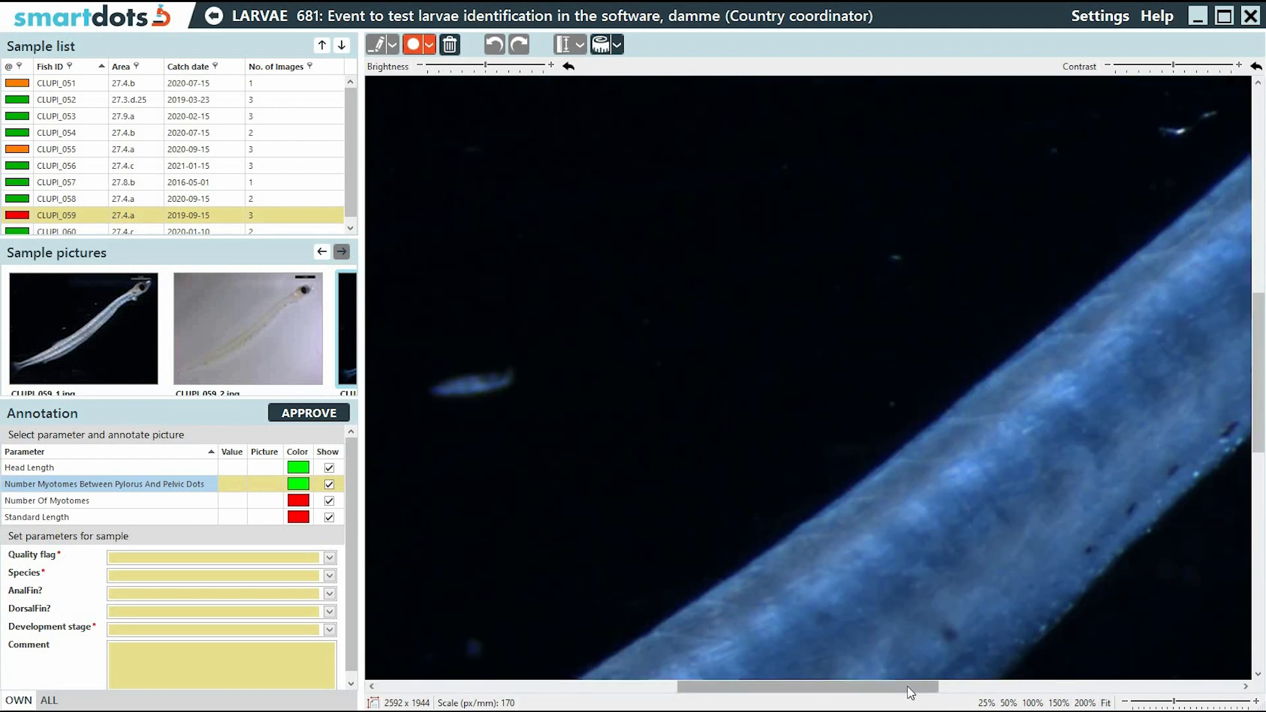
left_click_drag(911, 688, 1162, 688)
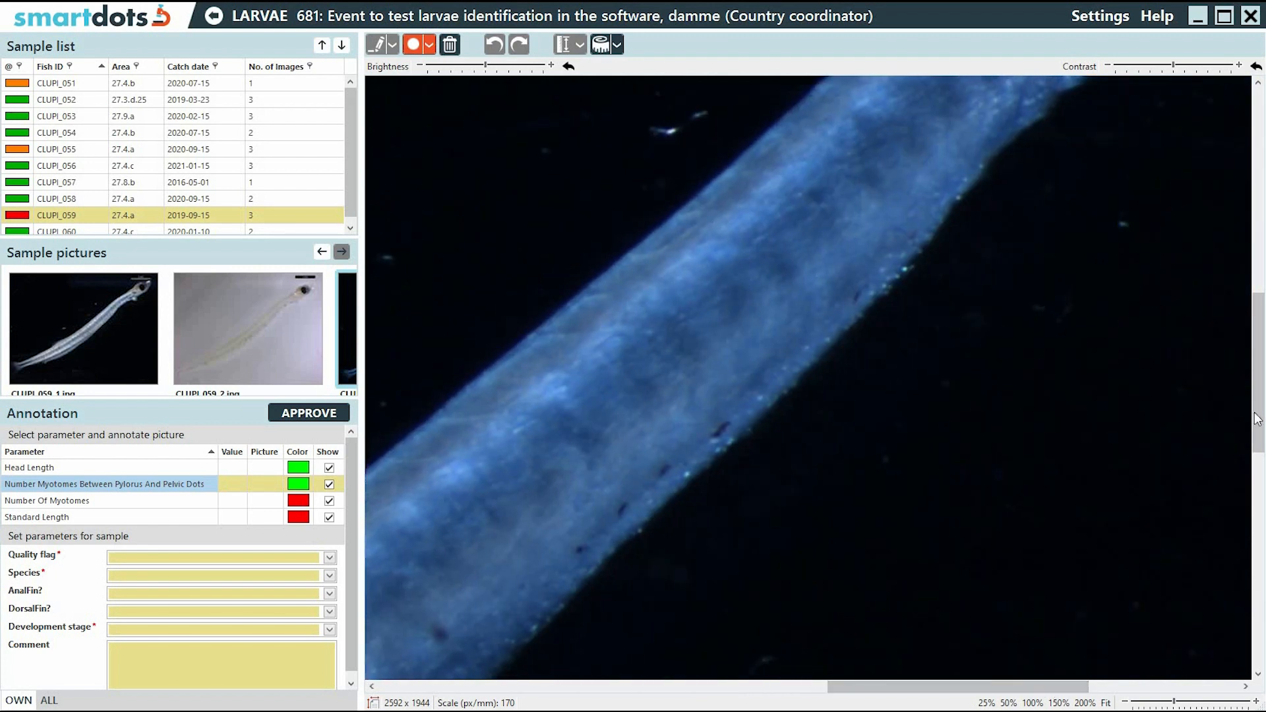
left_click_drag(1257, 419, 1256, 443)
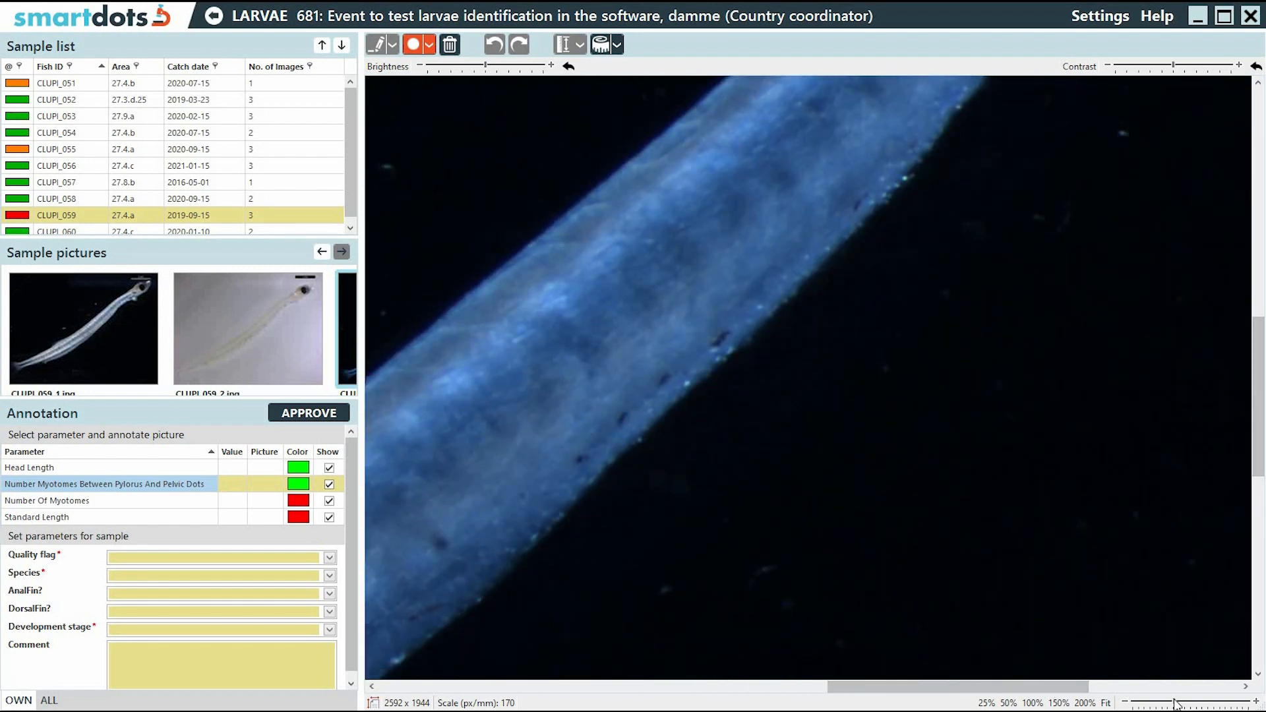
left_click(1179, 703)
left_click(1149, 704)
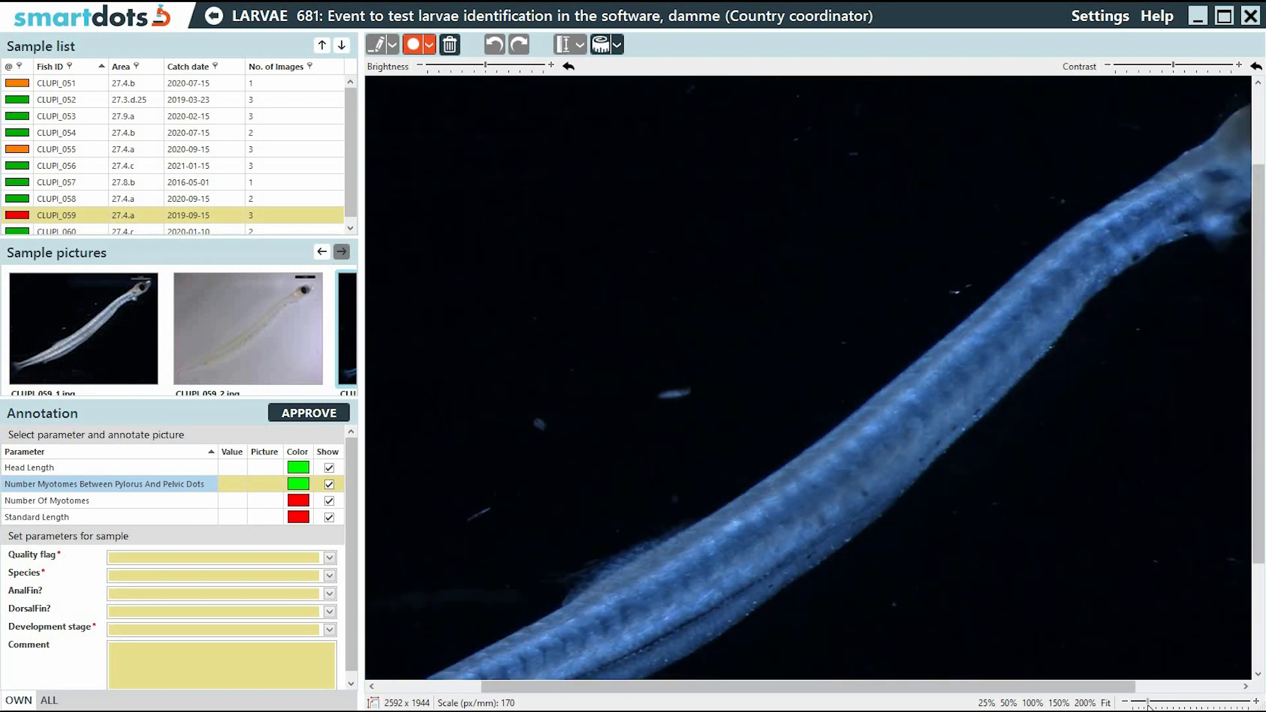
left_click(1145, 704)
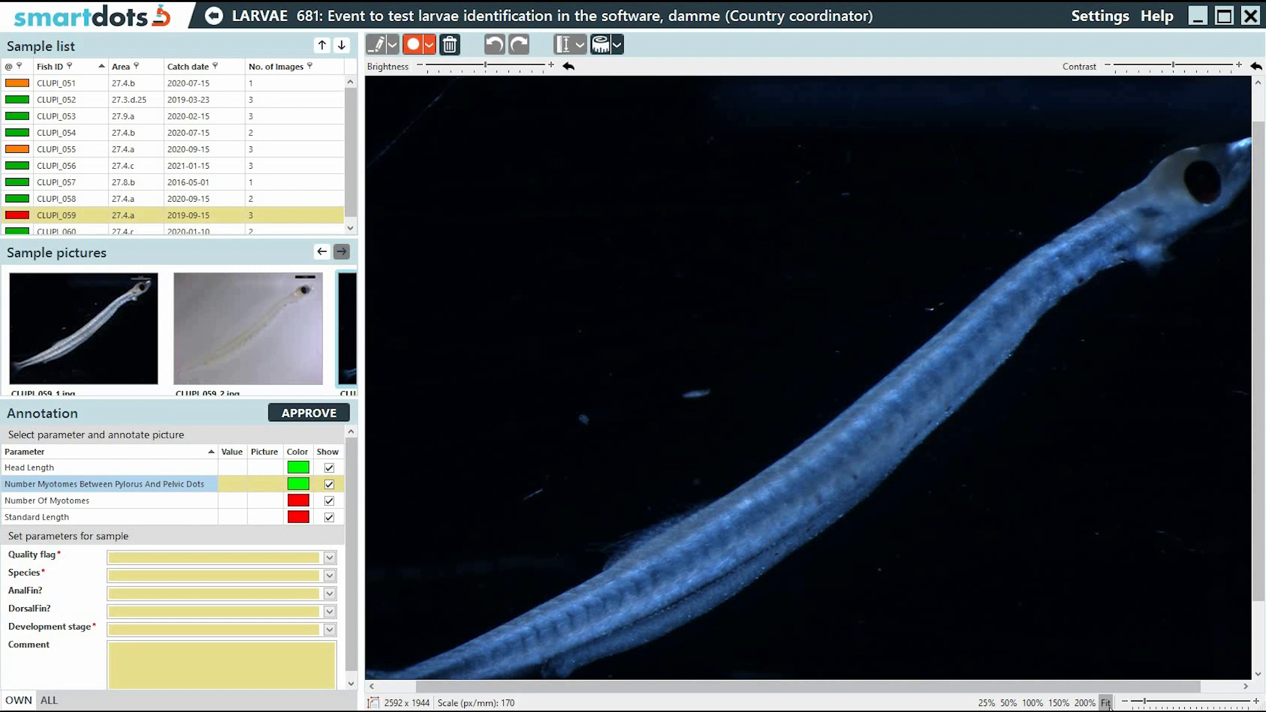
left_click(1106, 702)
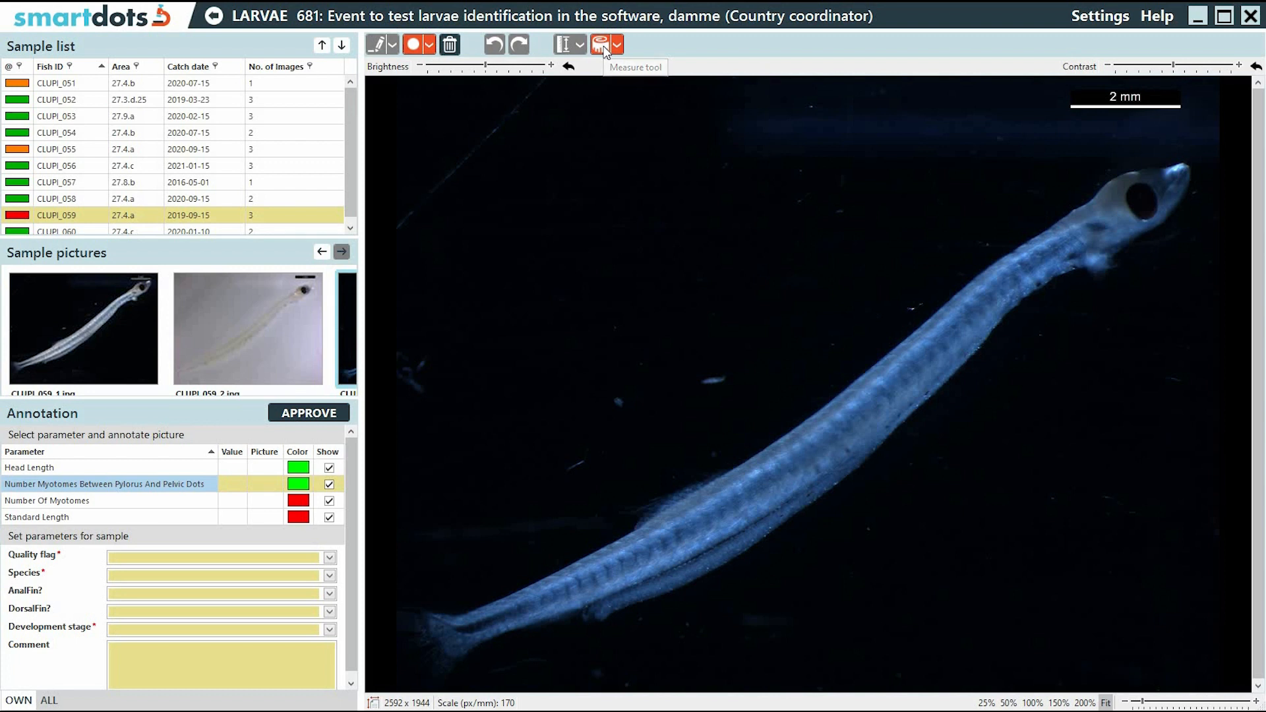
Activate the measure tool, set its color to yellow, adjust the line width, and enter 23 as the font size
left_click(601, 46)
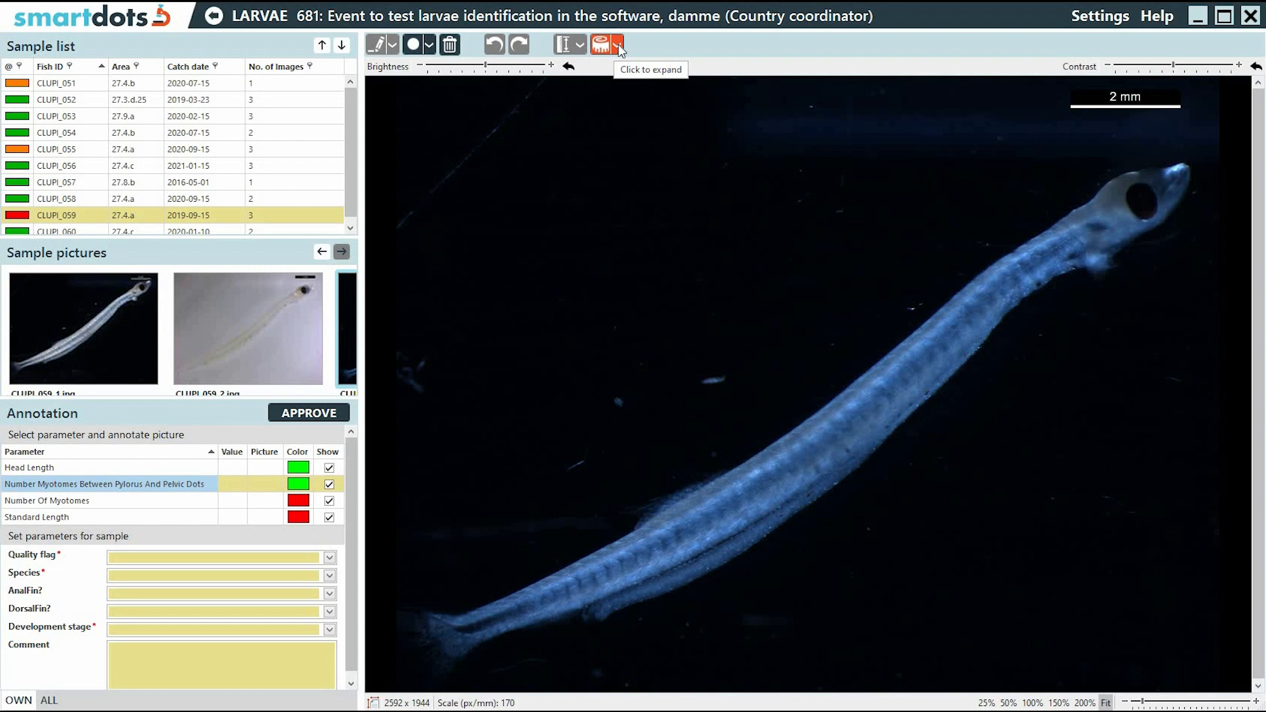
left_click(618, 47)
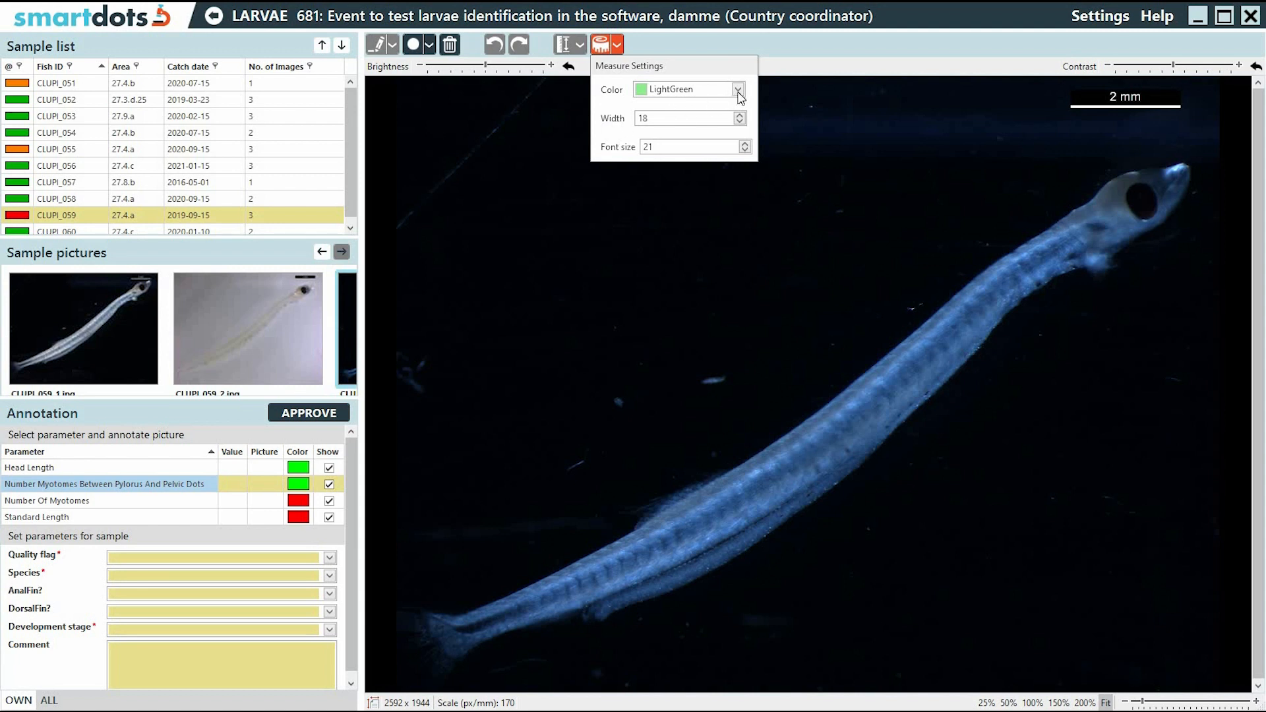
left_click(738, 91)
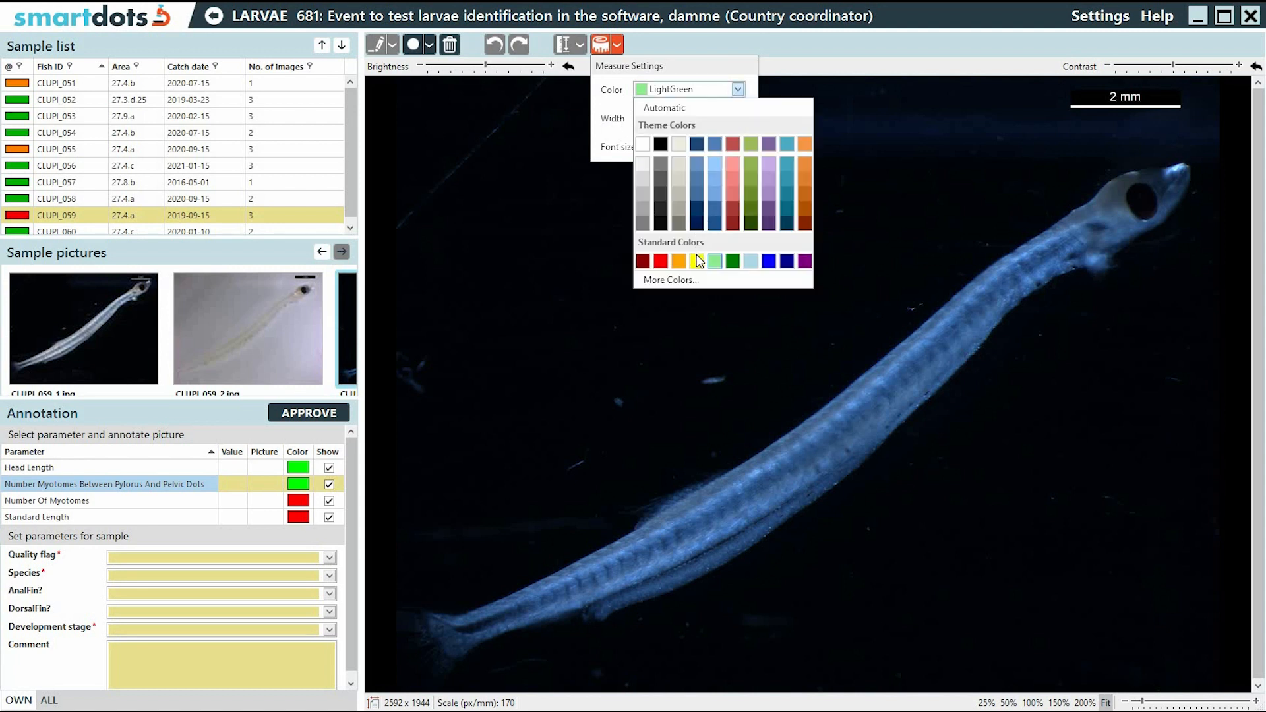
left_click(697, 261)
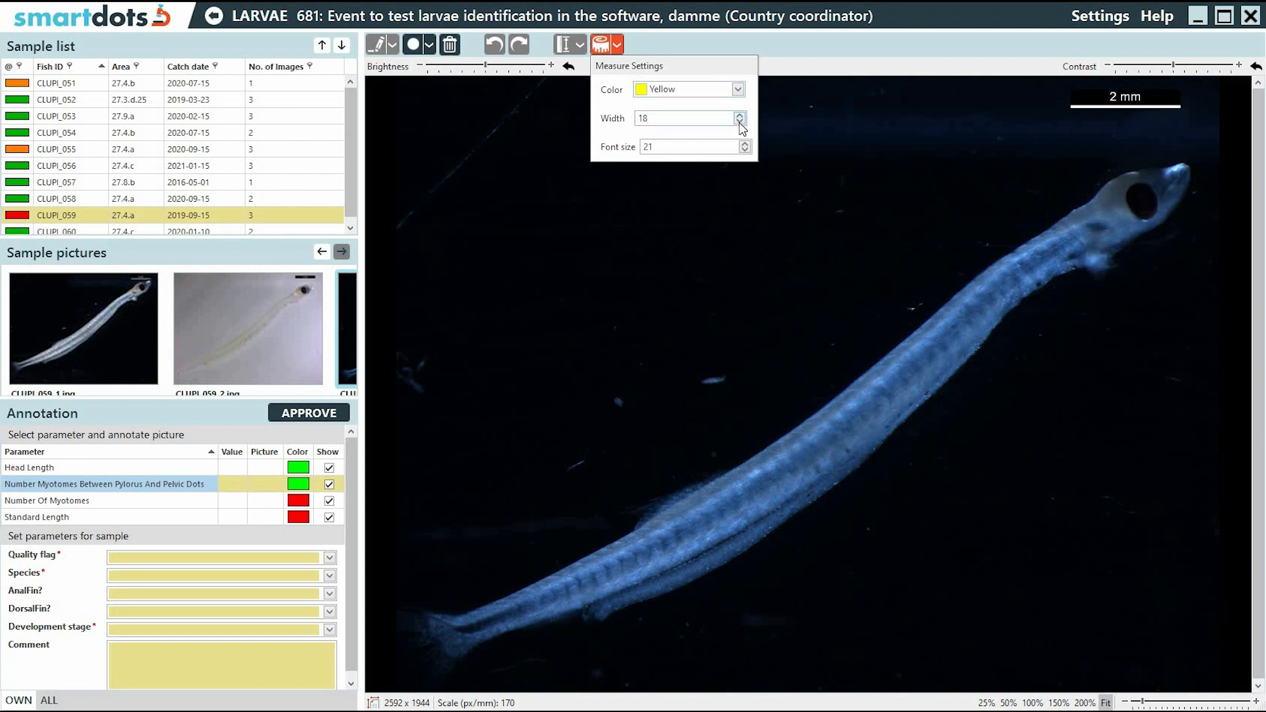
left_click(739, 122)
key("Tab")
type("23")
Measure the length of the picture's 2 mm scale bar, and delete the measurement line
left_click_drag(1073, 122, 1179, 121)
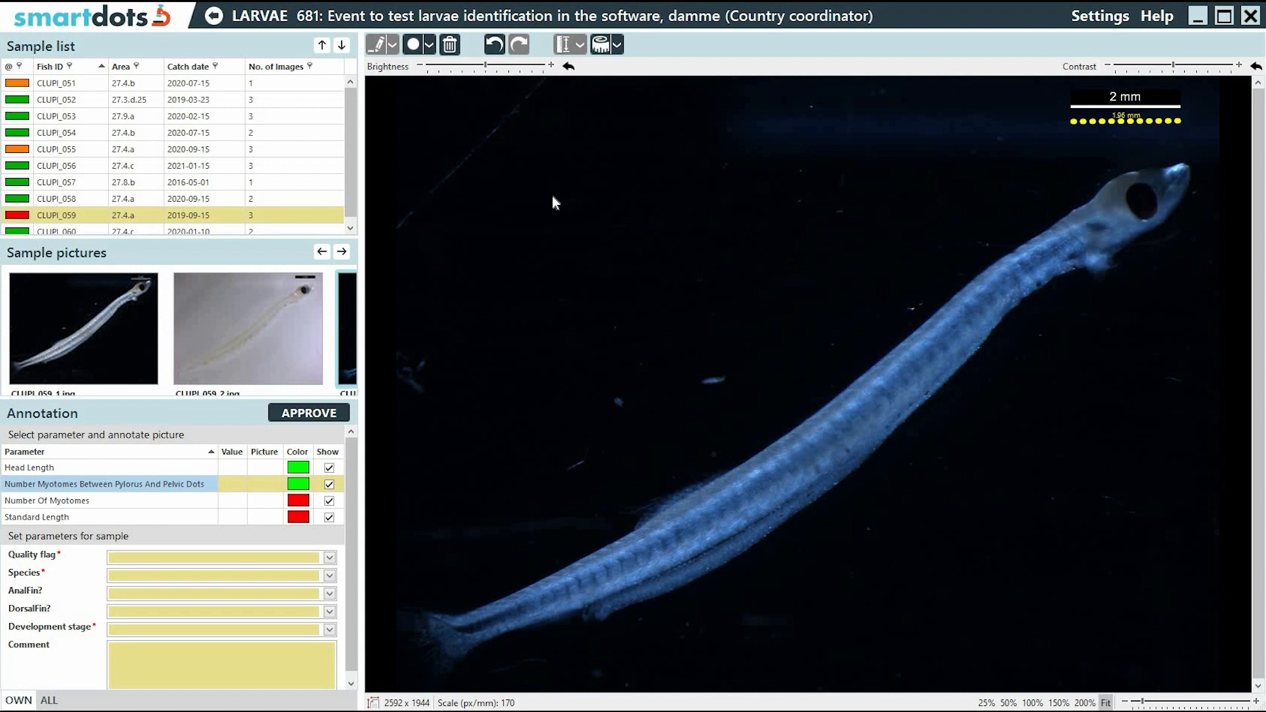
left_click(450, 44)
left_click(1138, 122)
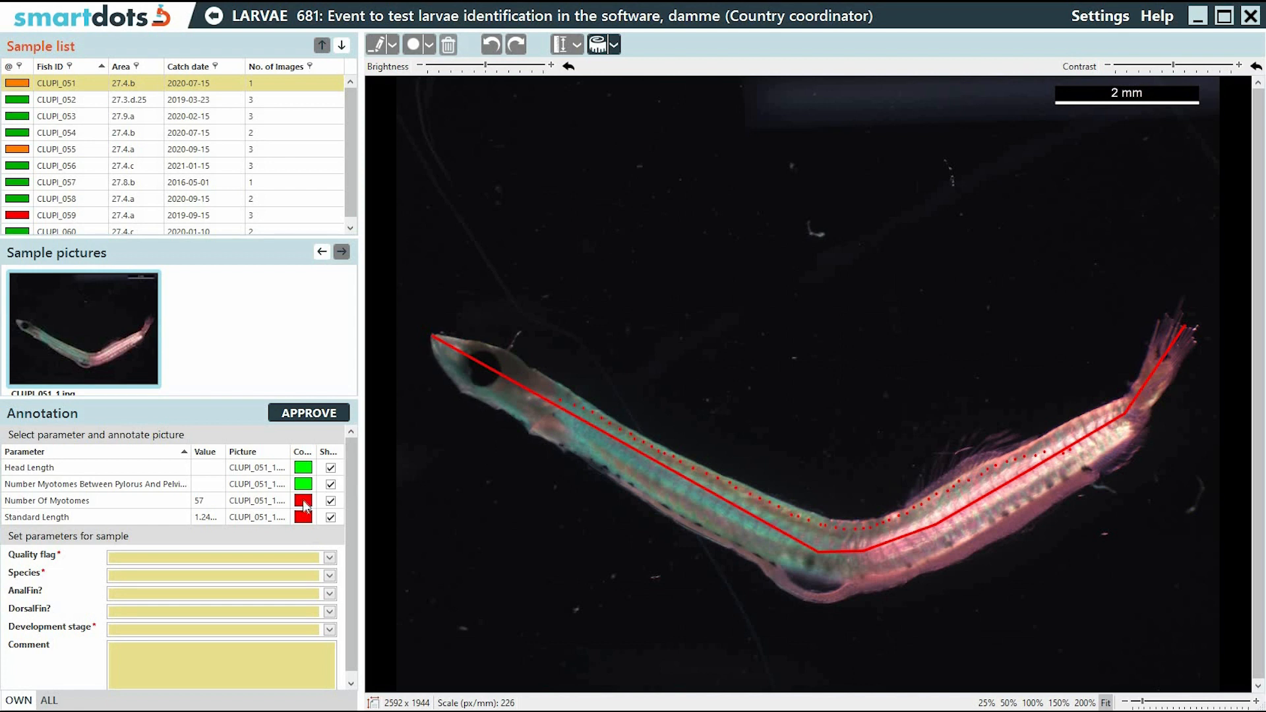
Select the Standard Length parameter of sample CLUPI_051, hide its line on the picture, and show it again
left_click(145, 517)
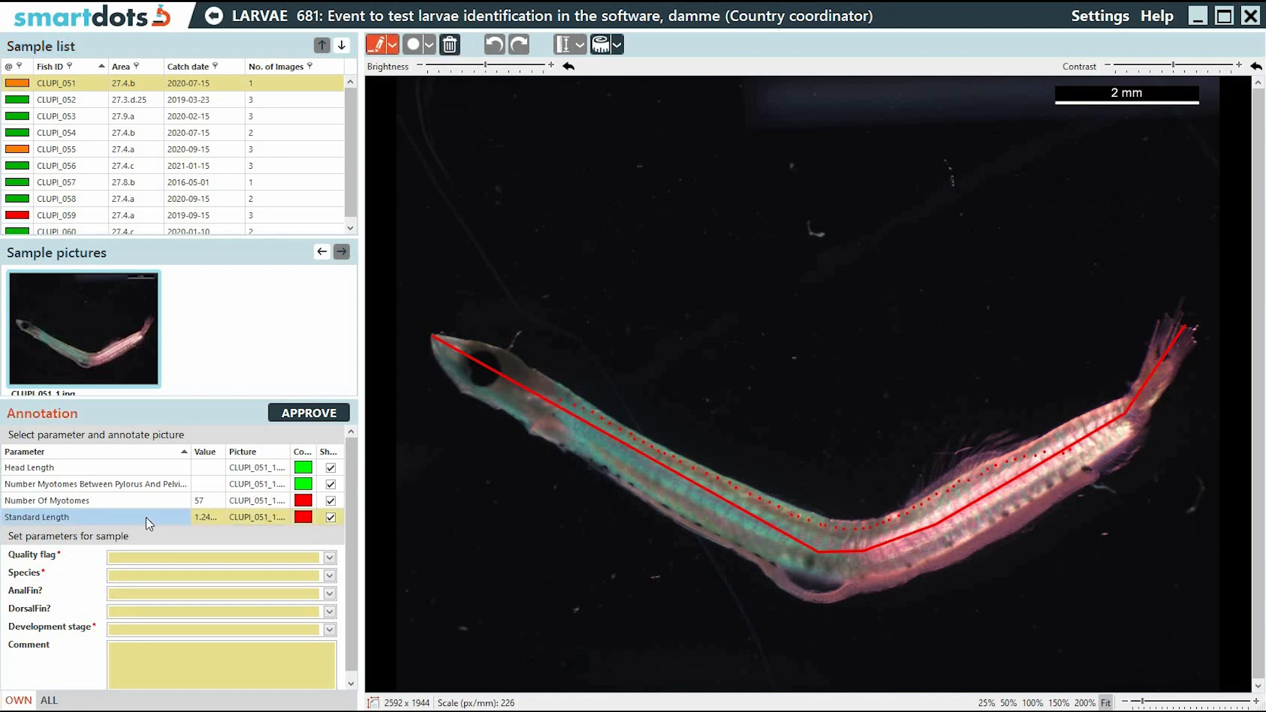
left_click(330, 517)
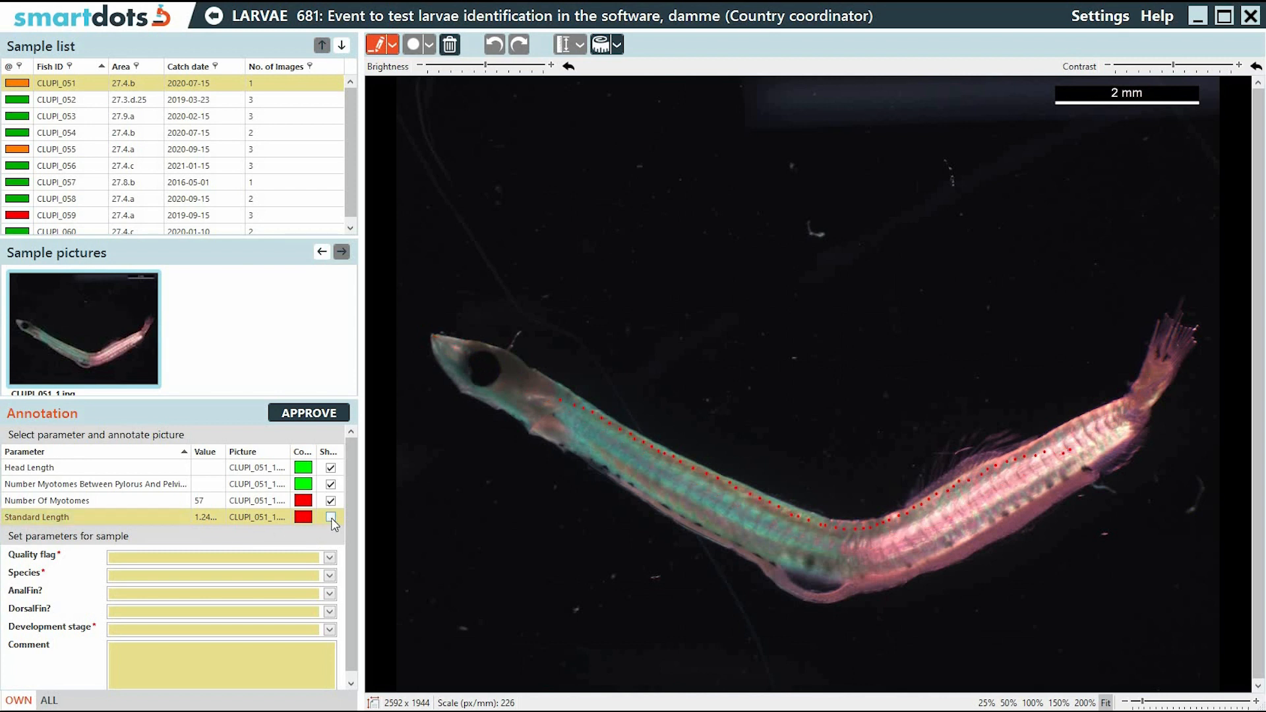
left_click(331, 517)
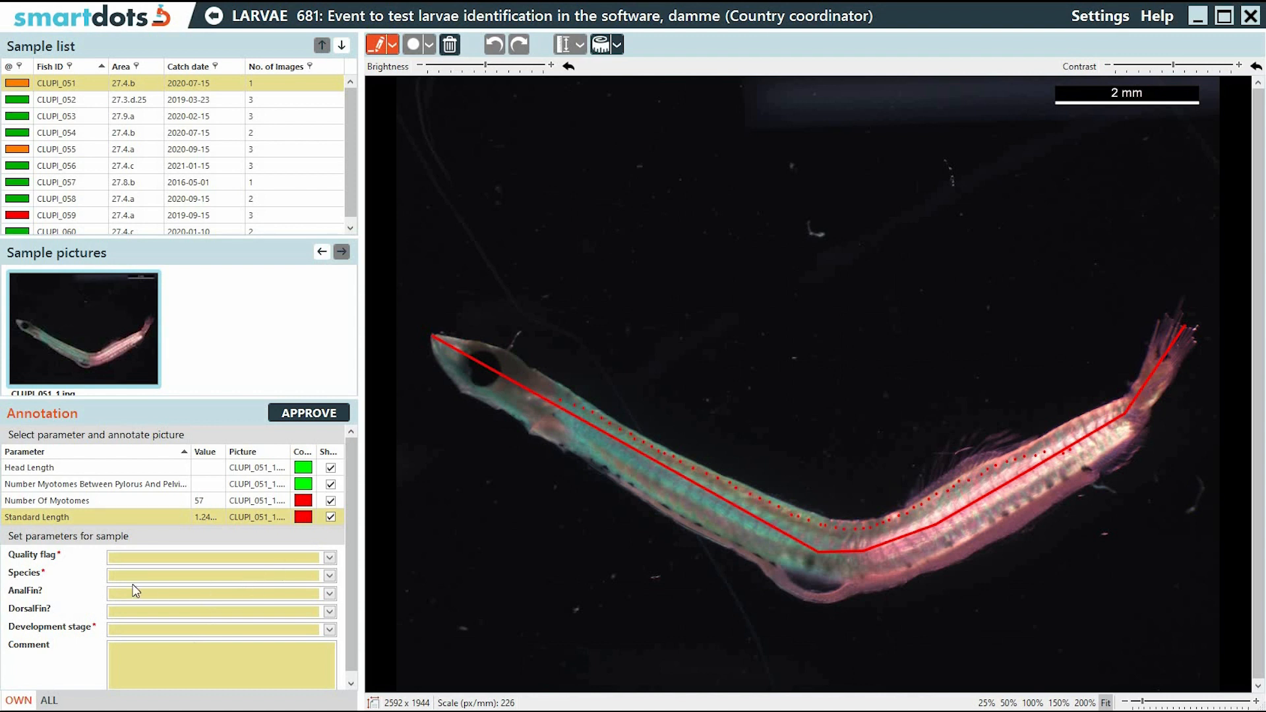
Set the quality flag of sample CLUPI_051 to QS2 and its species to Capros aper
left_click(329, 558)
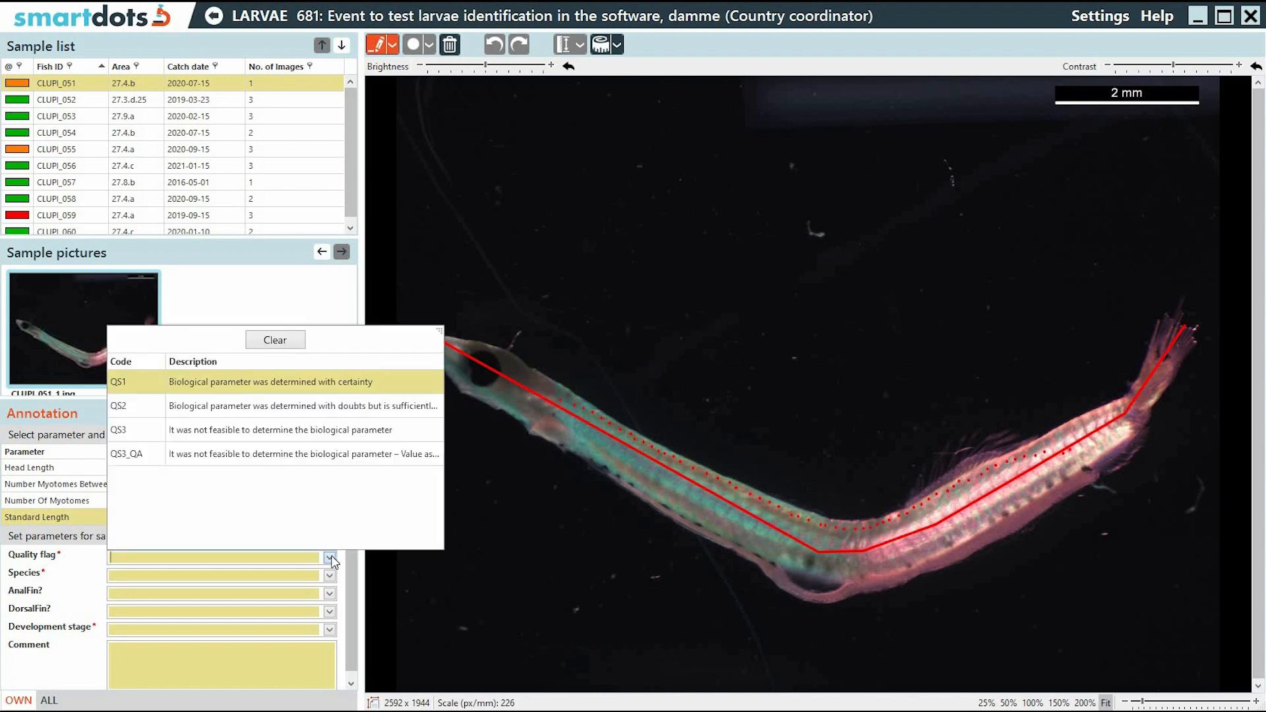
left_click(291, 410)
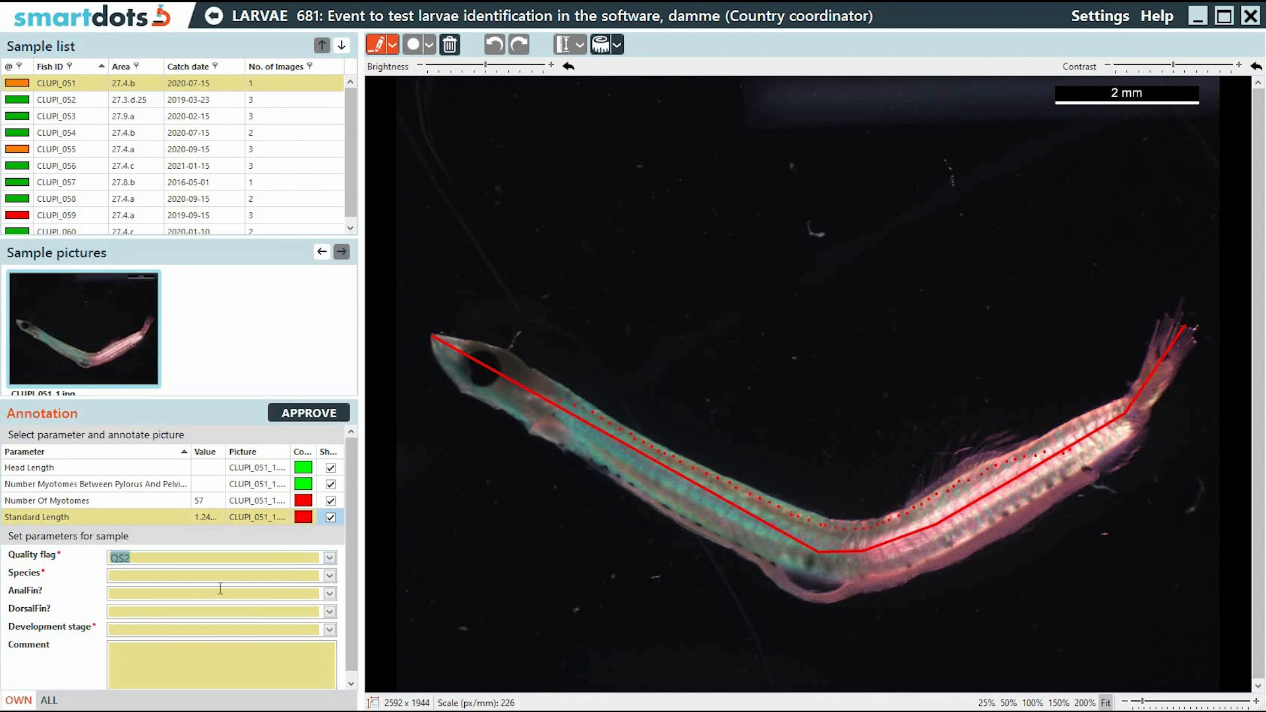
left_click(329, 576)
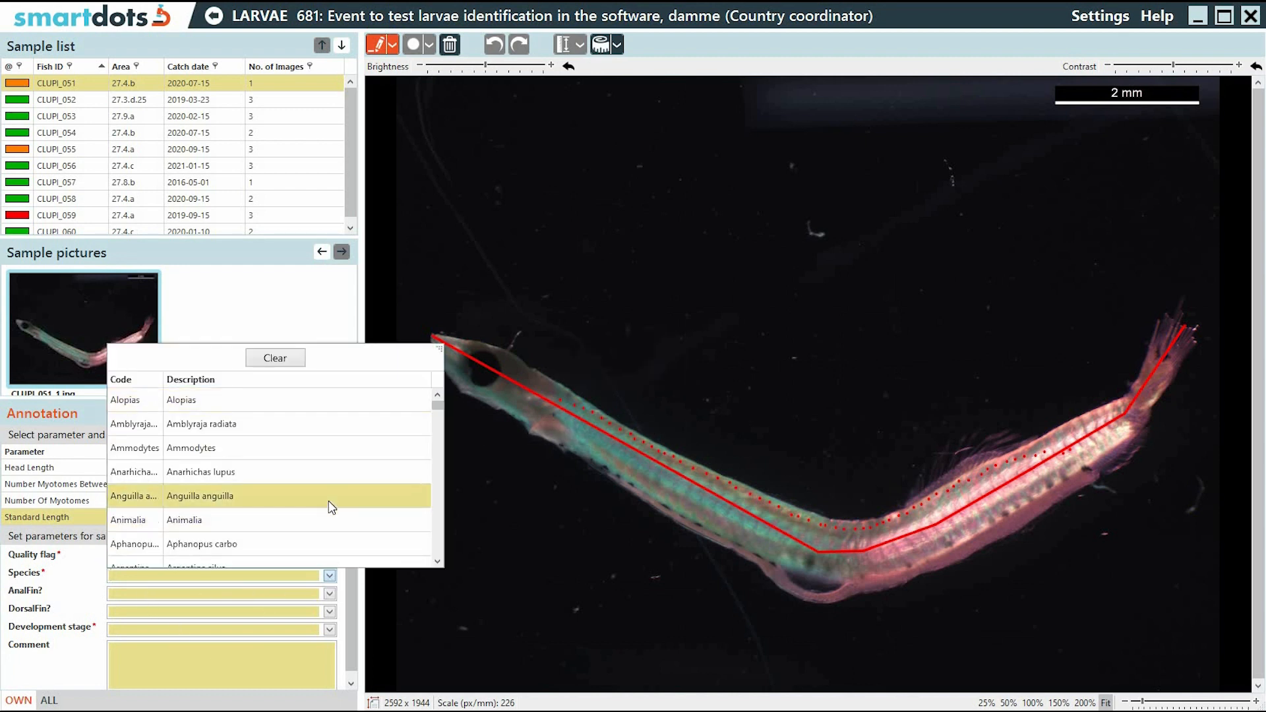
scroll(331, 508, "down", 3)
scroll(331, 508, "down", 3)
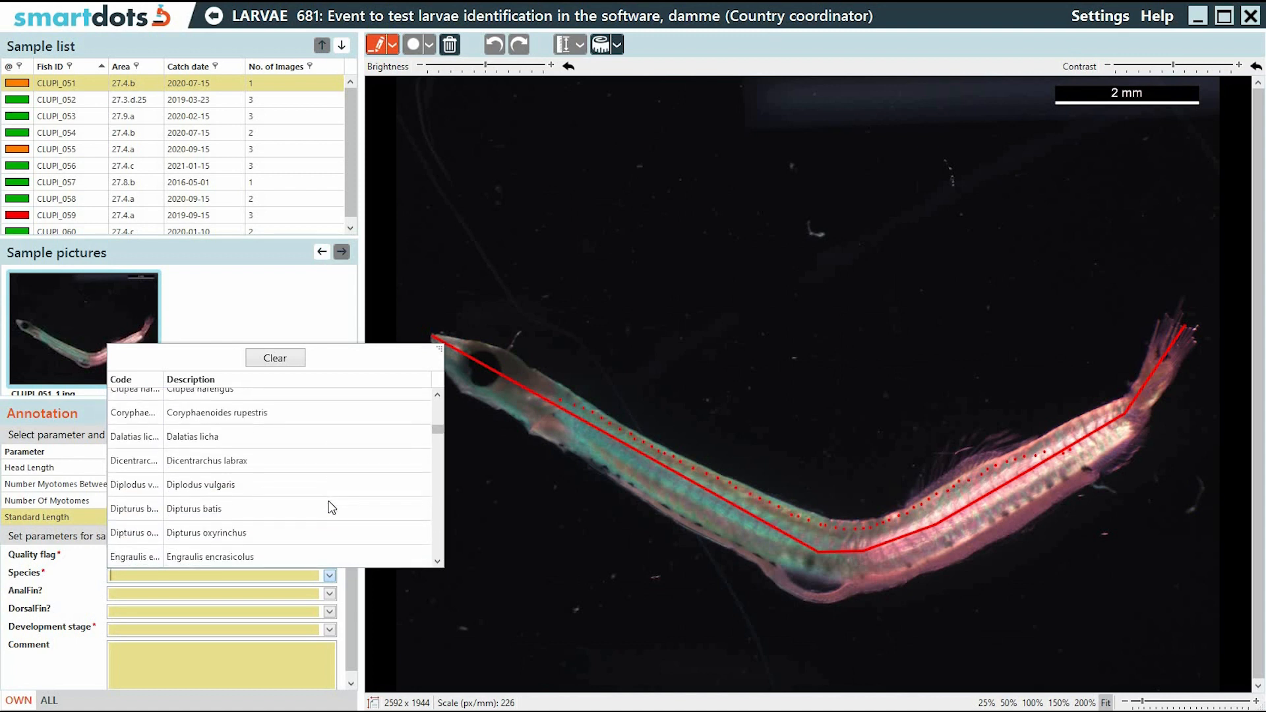
scroll(332, 507, "up", 4)
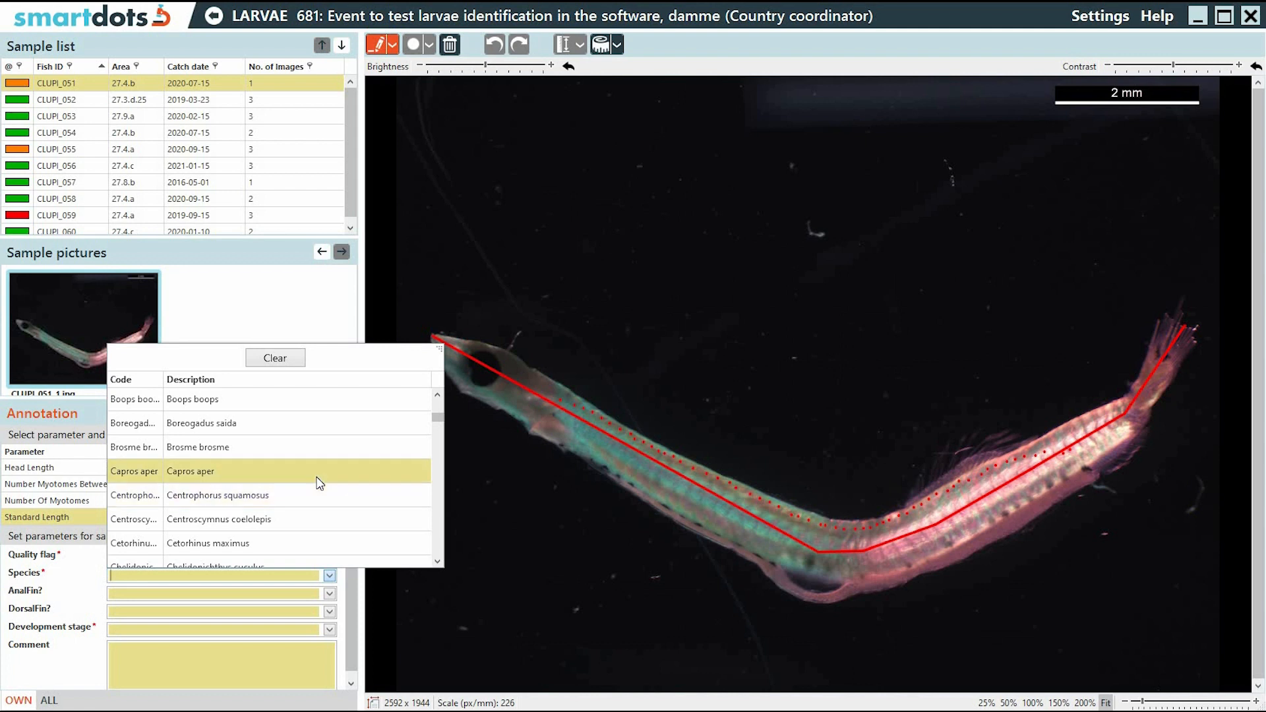
left_click(318, 473)
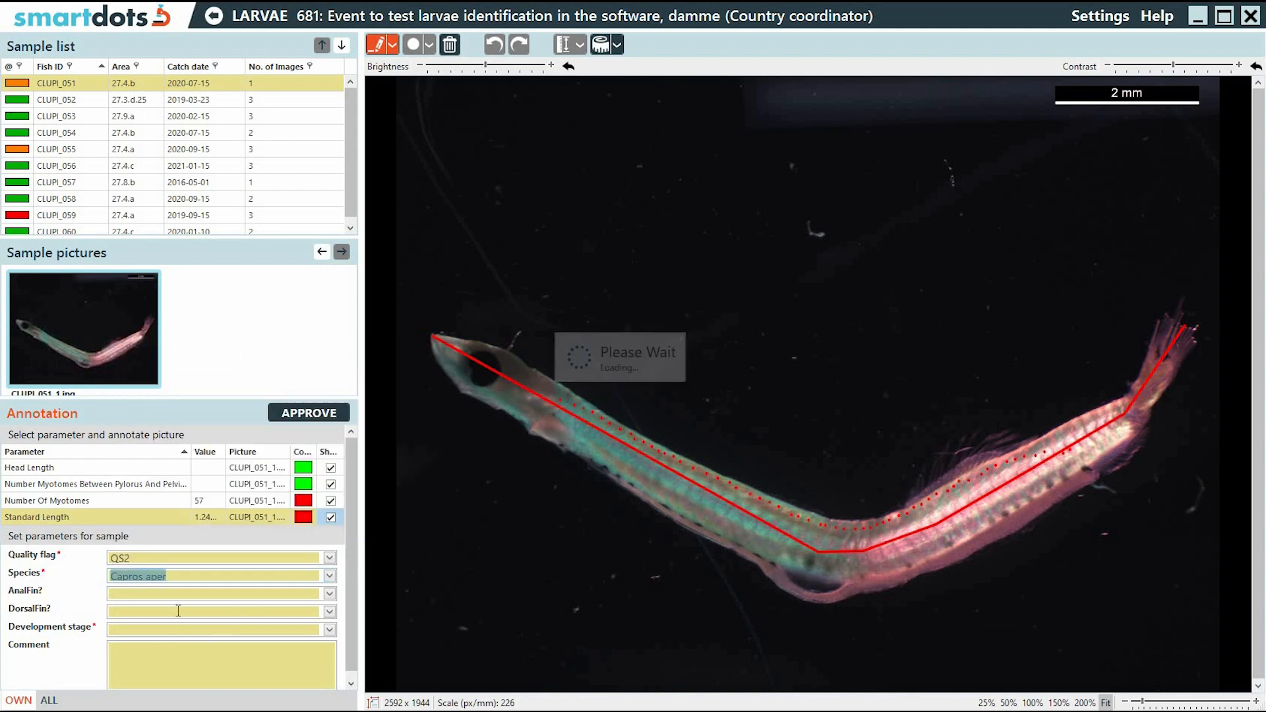
Set AnalFin to Y (Yes) and DorsalFin to U (Unspecified) for sample CLUPI_051
left_click(329, 594)
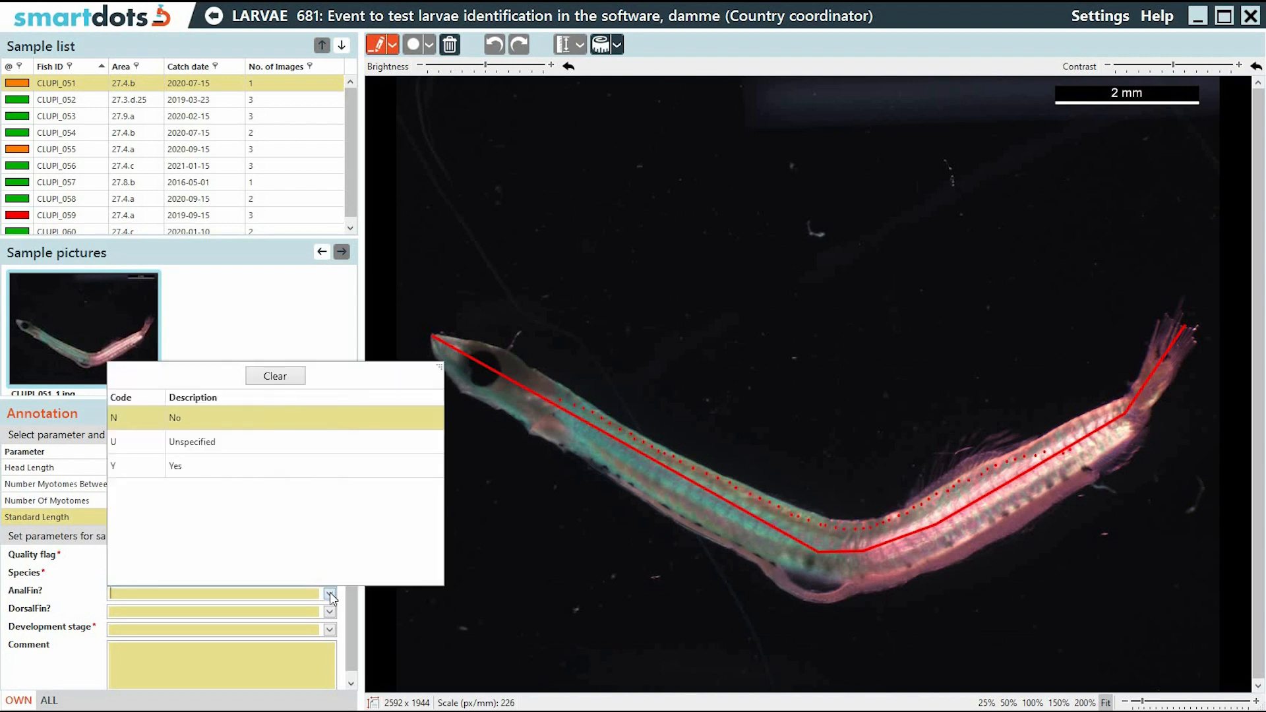
left_click(267, 466)
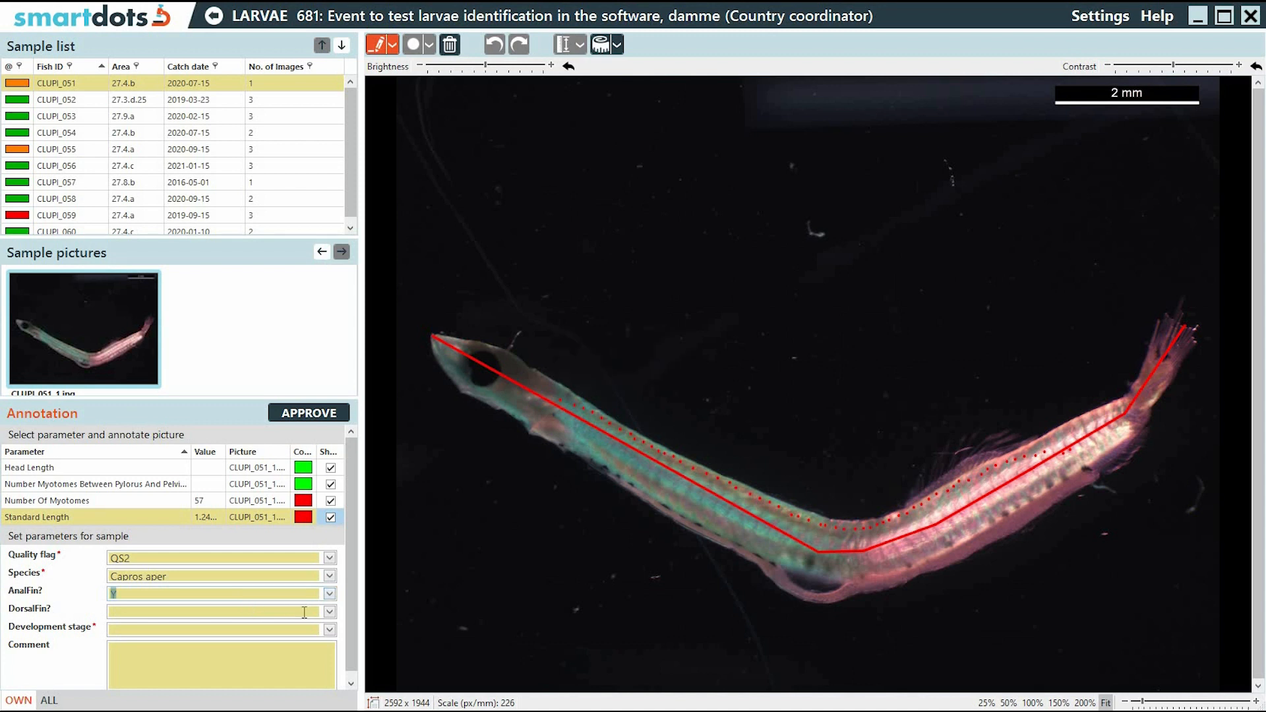
left_click(329, 611)
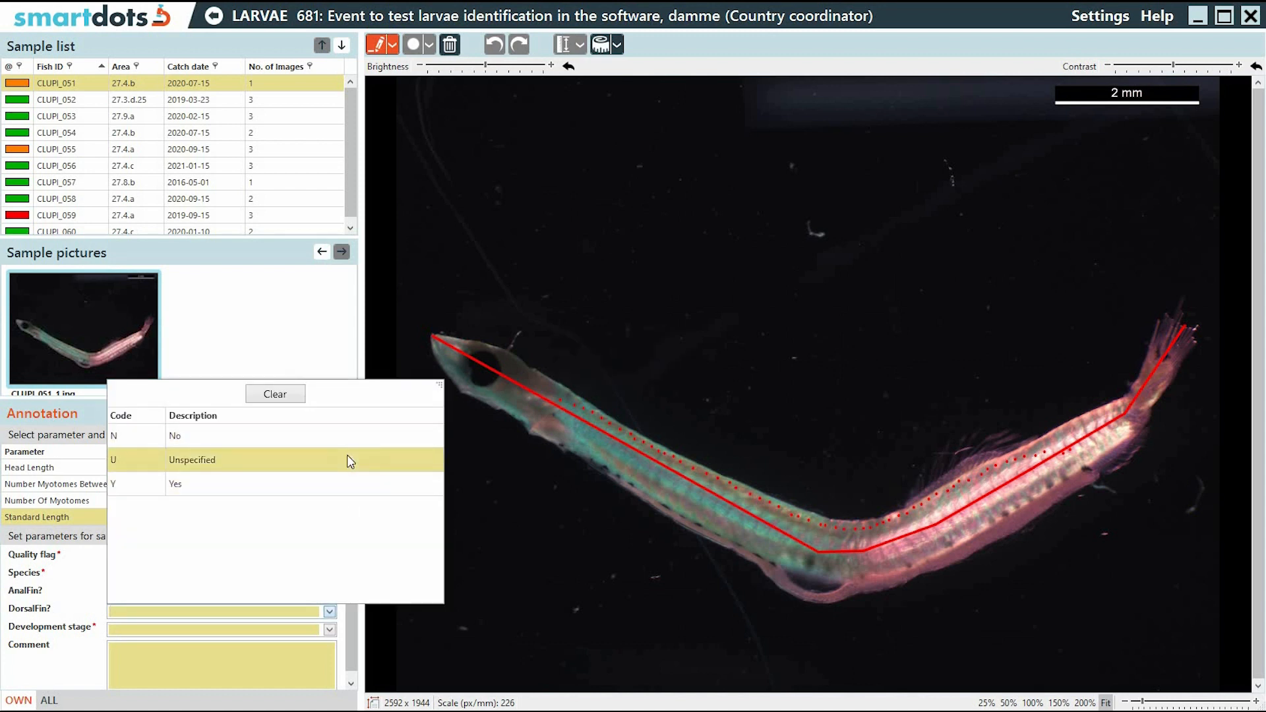
left_click(350, 461)
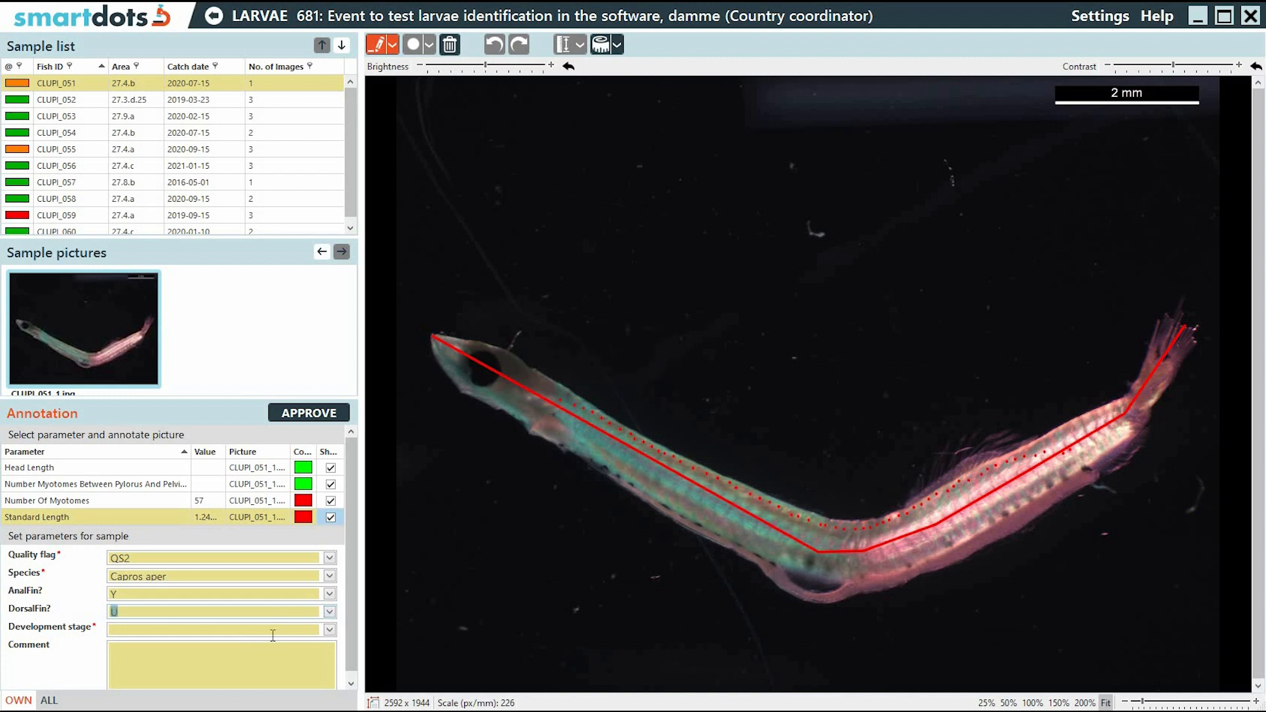
Set the development stage of sample CLUPI_051 to stage d, and approve the annotation
left_click(330, 630)
scroll(364, 515, "down", 3)
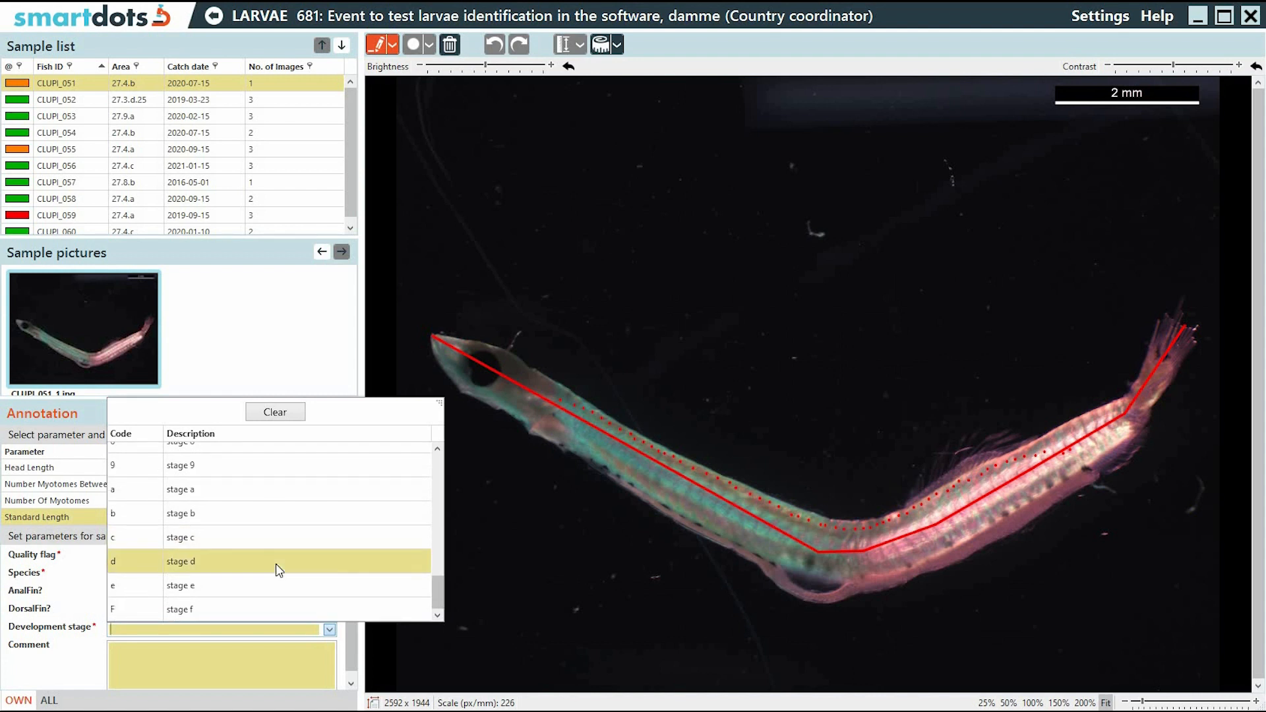
left_click(278, 568)
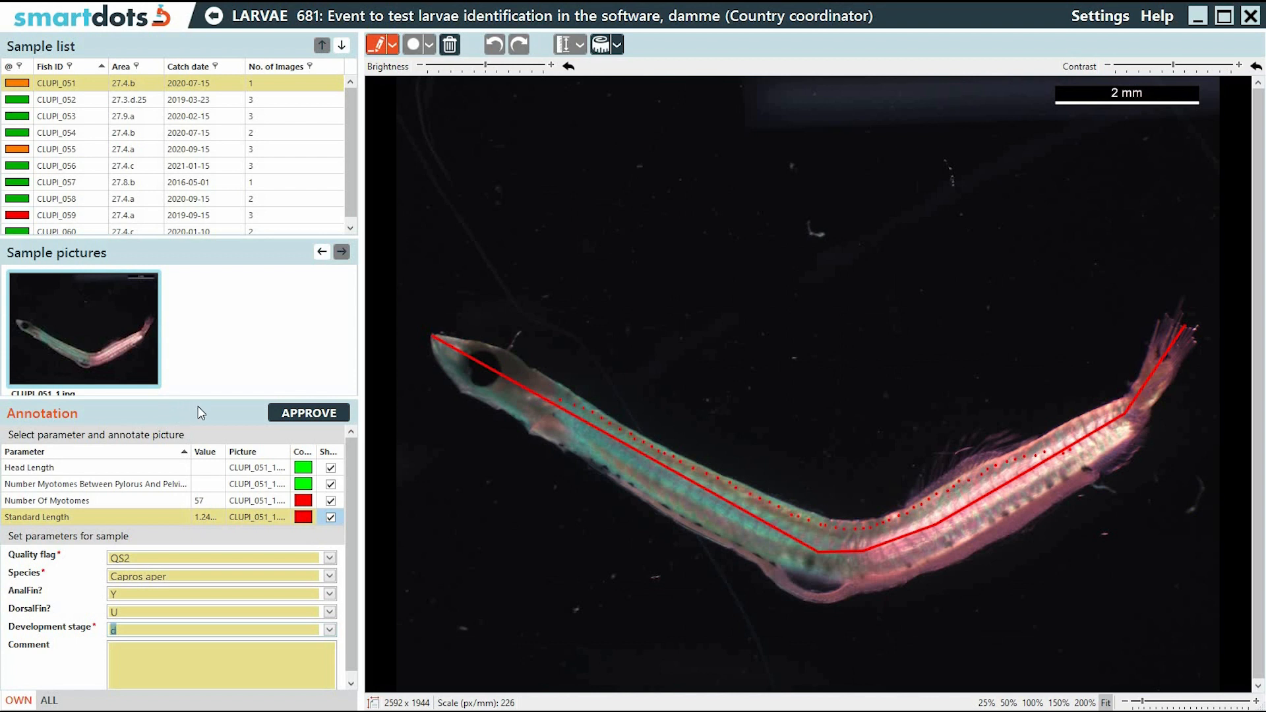
left_click(319, 414)
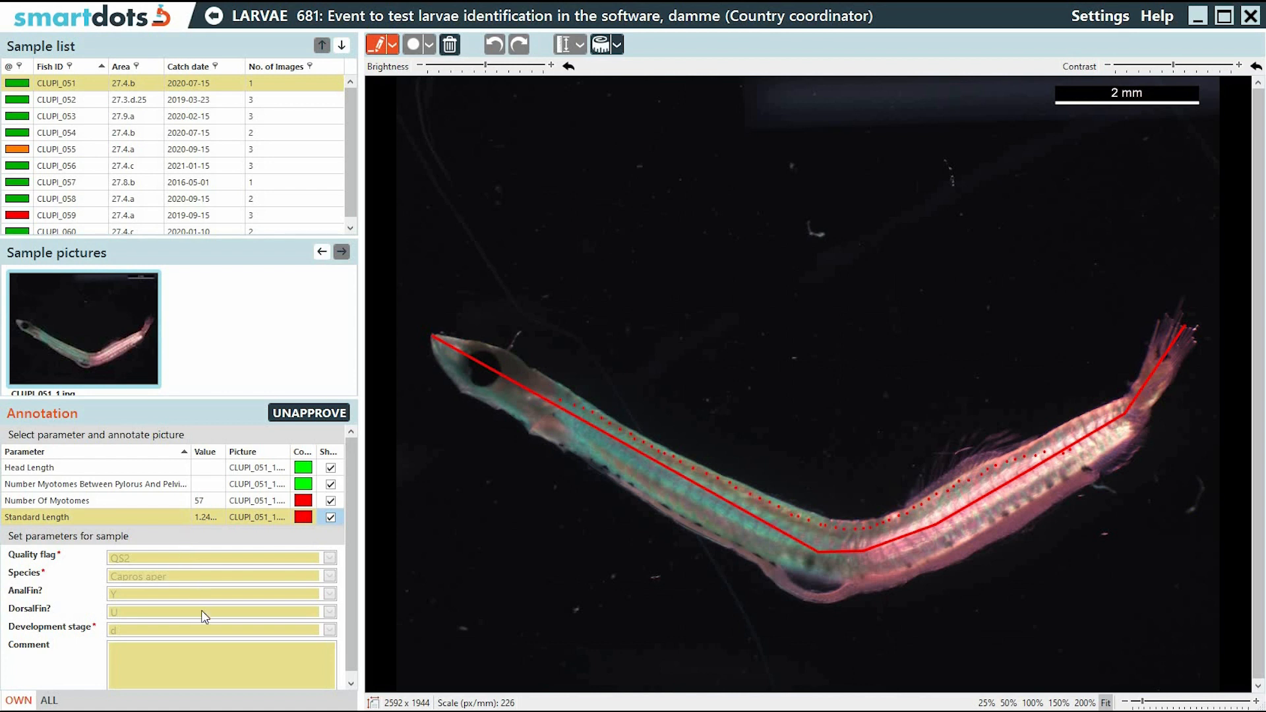
Unapprove the annotation of sample CLUPI_051, change its species to Clupea harengus, and approve it again
left_click(310, 414)
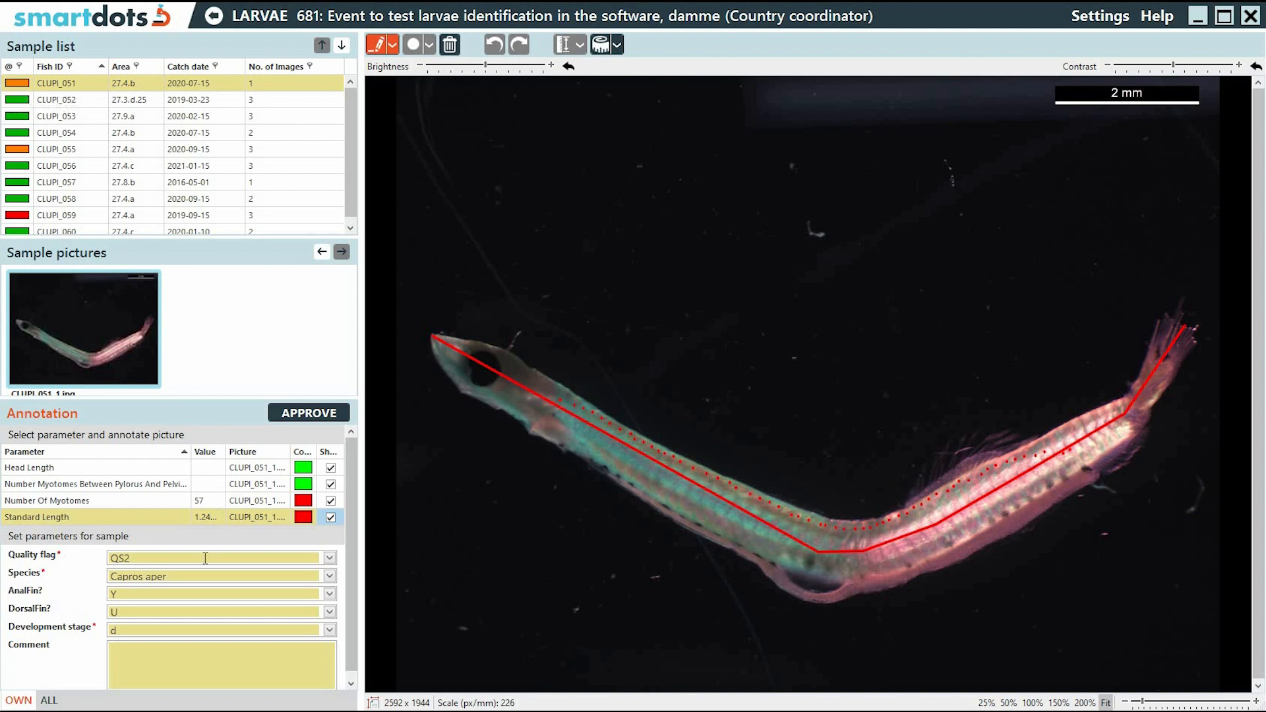
left_click(329, 576)
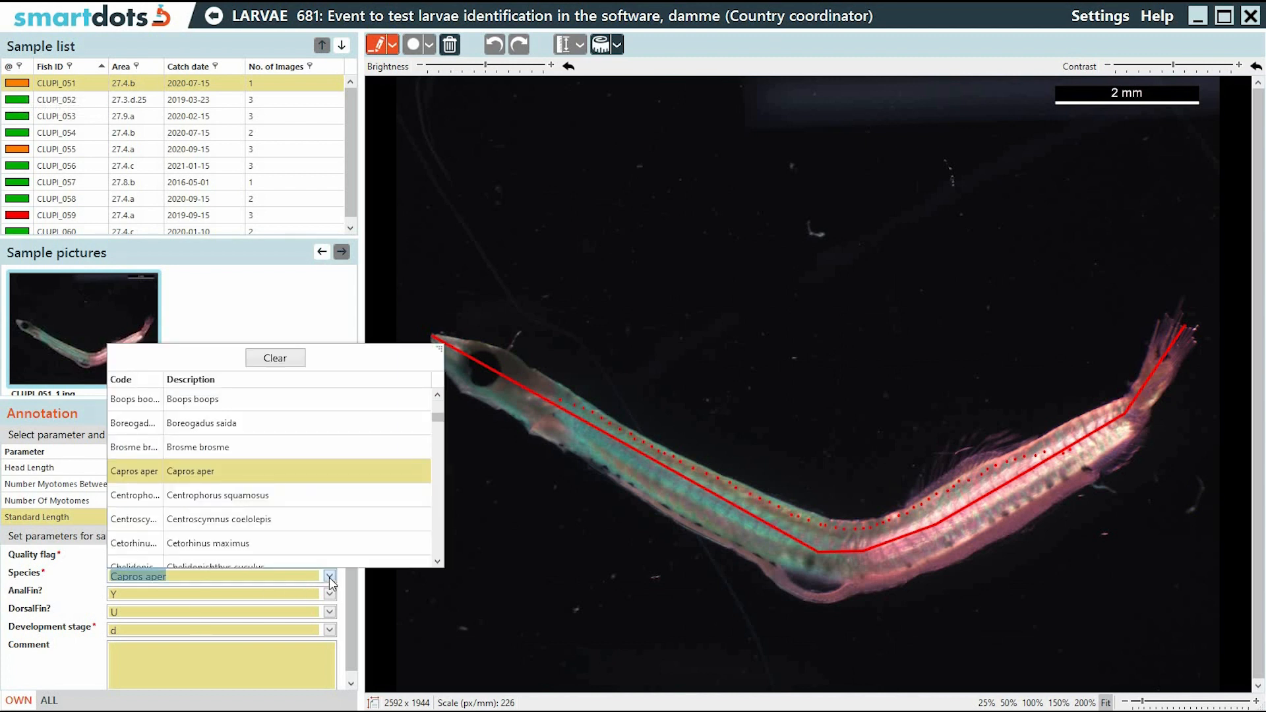
scroll(356, 544, "down", 5)
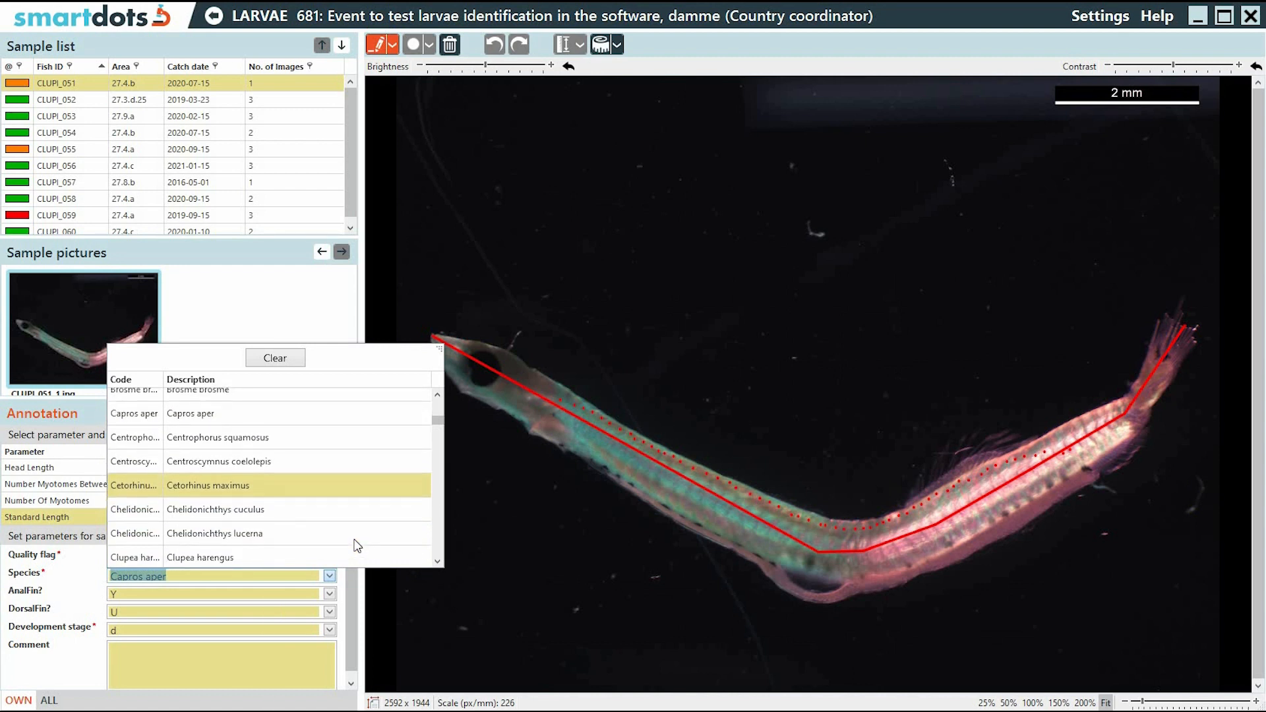
left_click(330, 514)
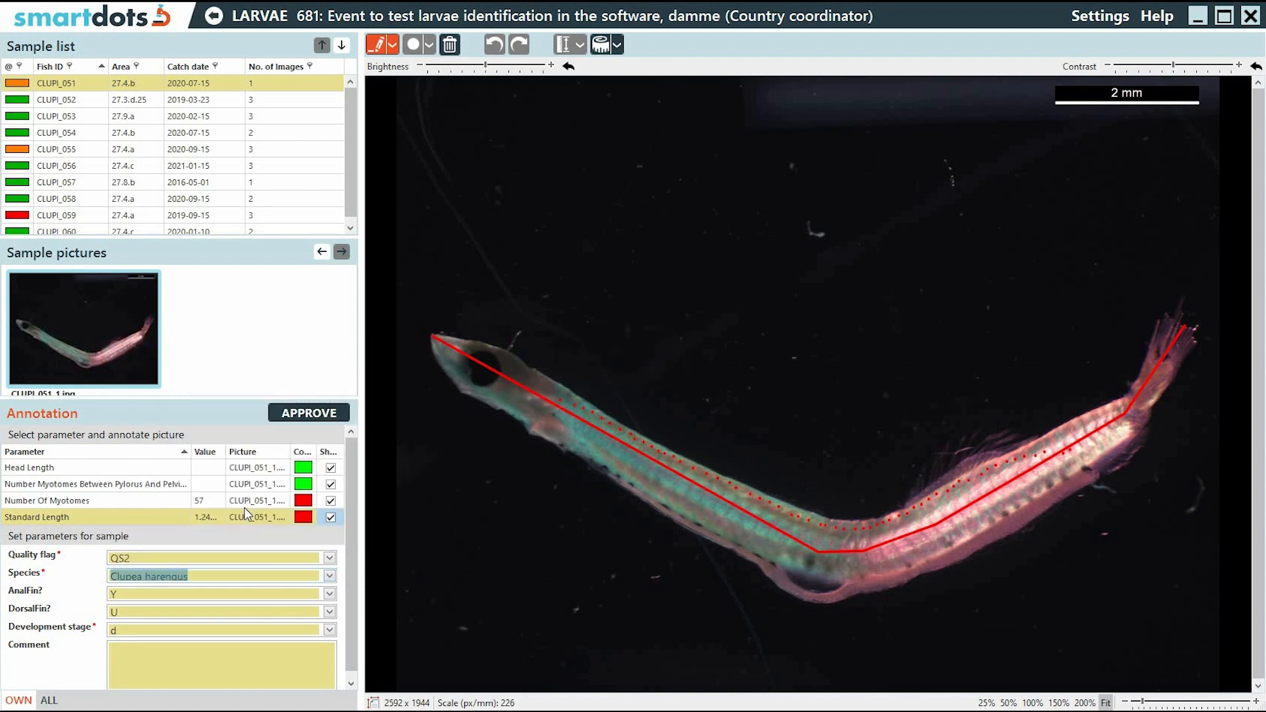
left_click(303, 413)
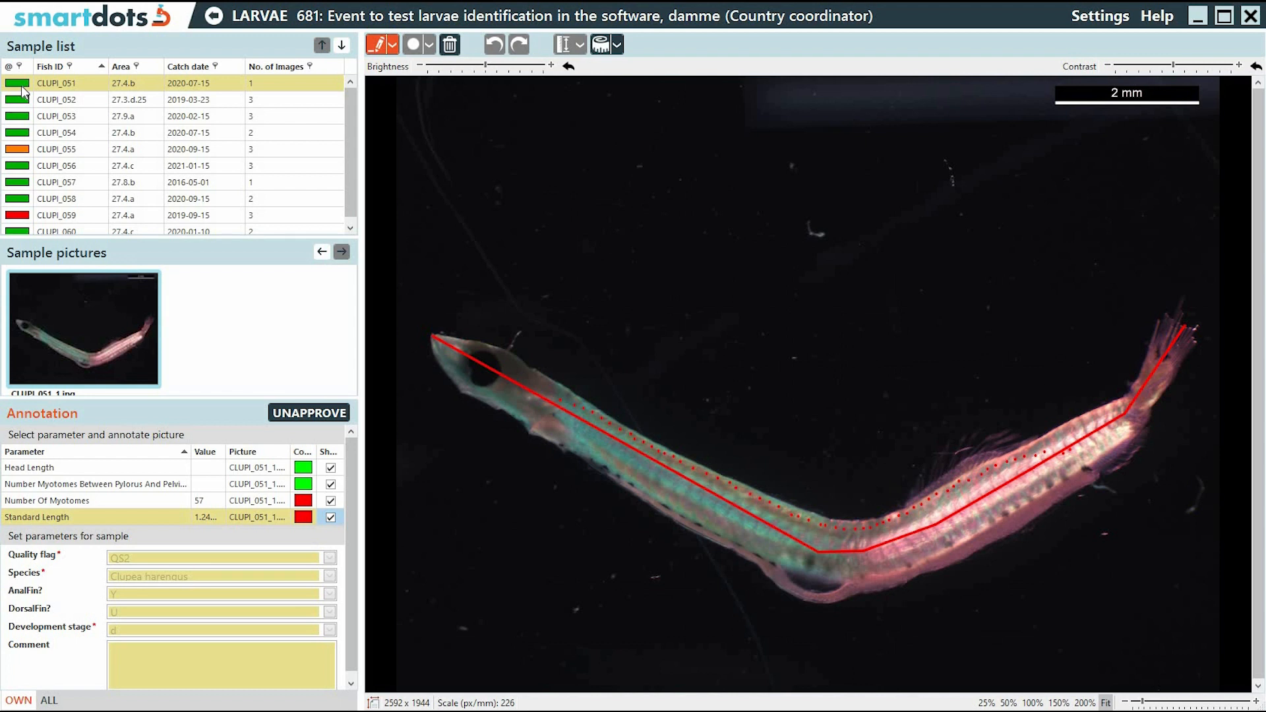
Delete a single dot from the Number Of Myotomes annotation on the first picture of sample CLUPI_055
left_click(58, 152)
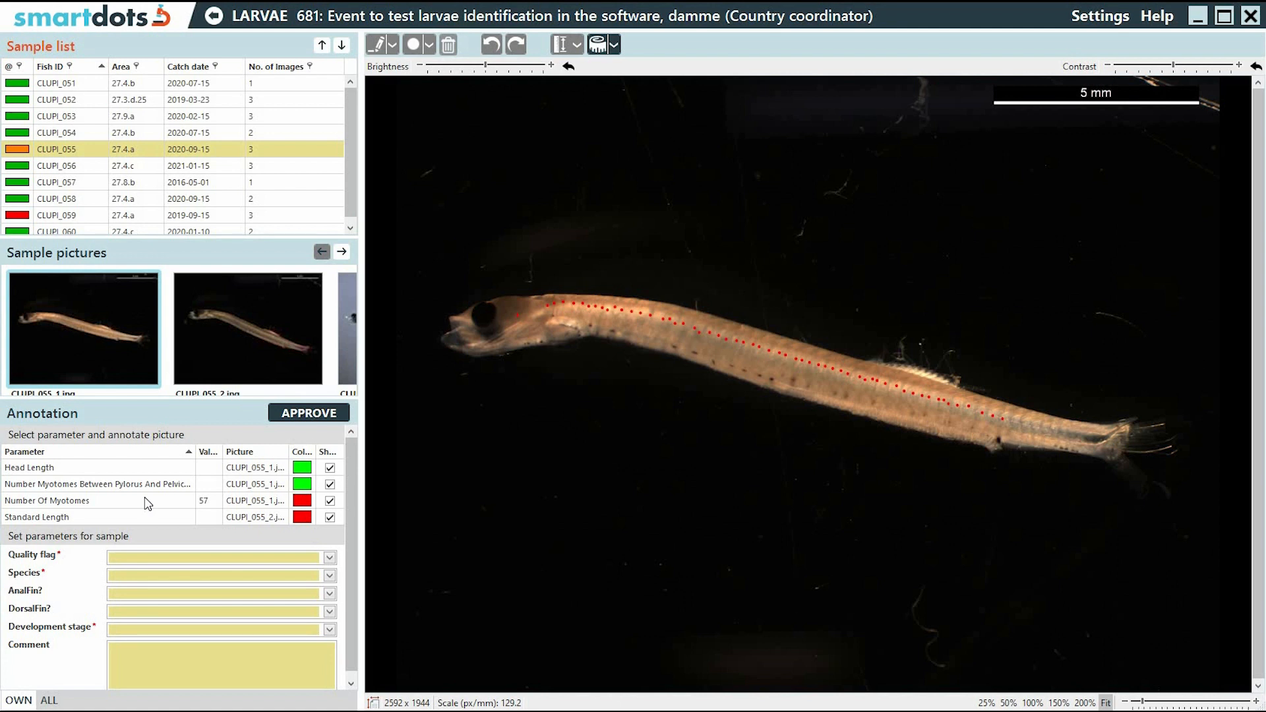
left_click(147, 504)
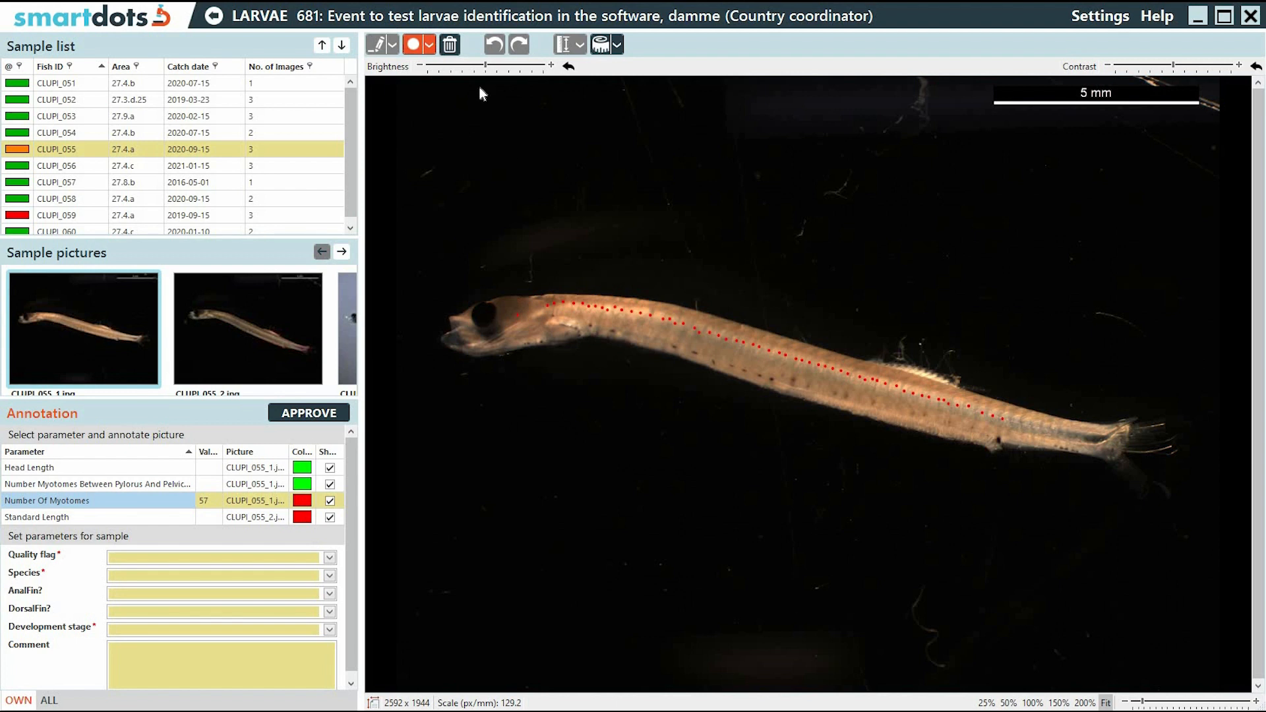
left_click(450, 45)
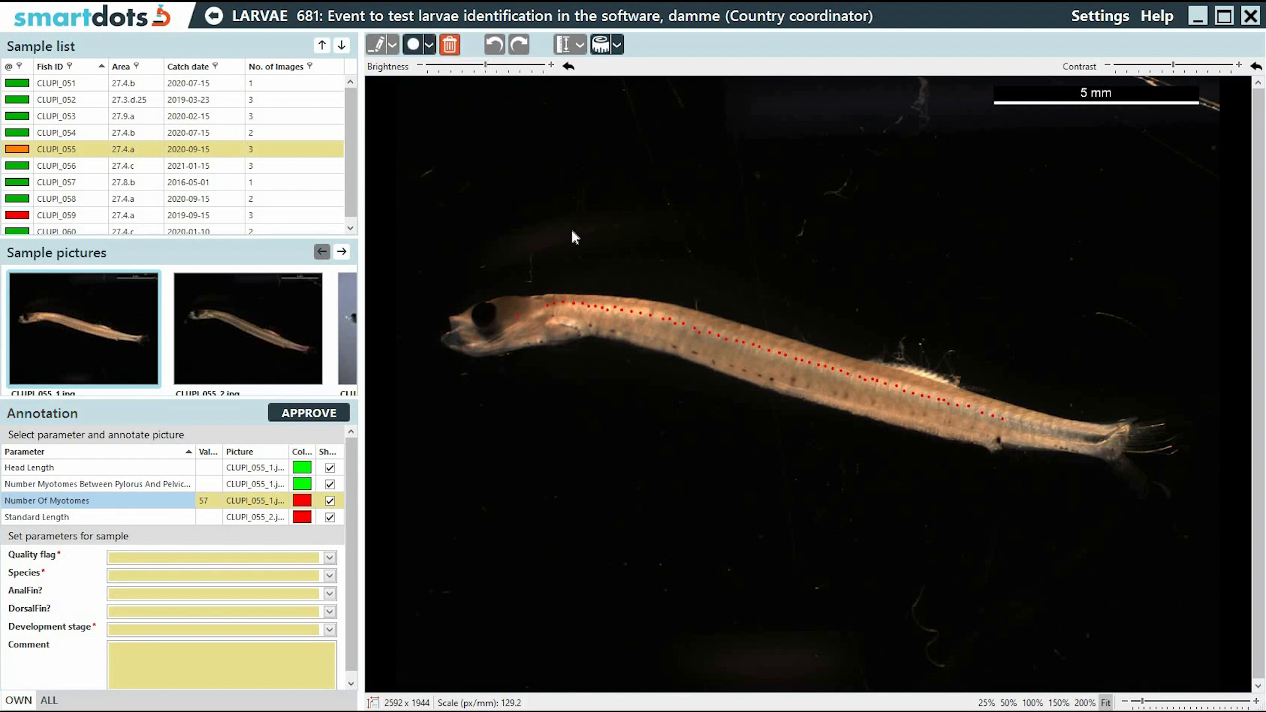
left_click(517, 319)
Set the quality flag of sample CLUPI_055 to QS1 and its species to Sprattus sprattus
left_click(196, 559)
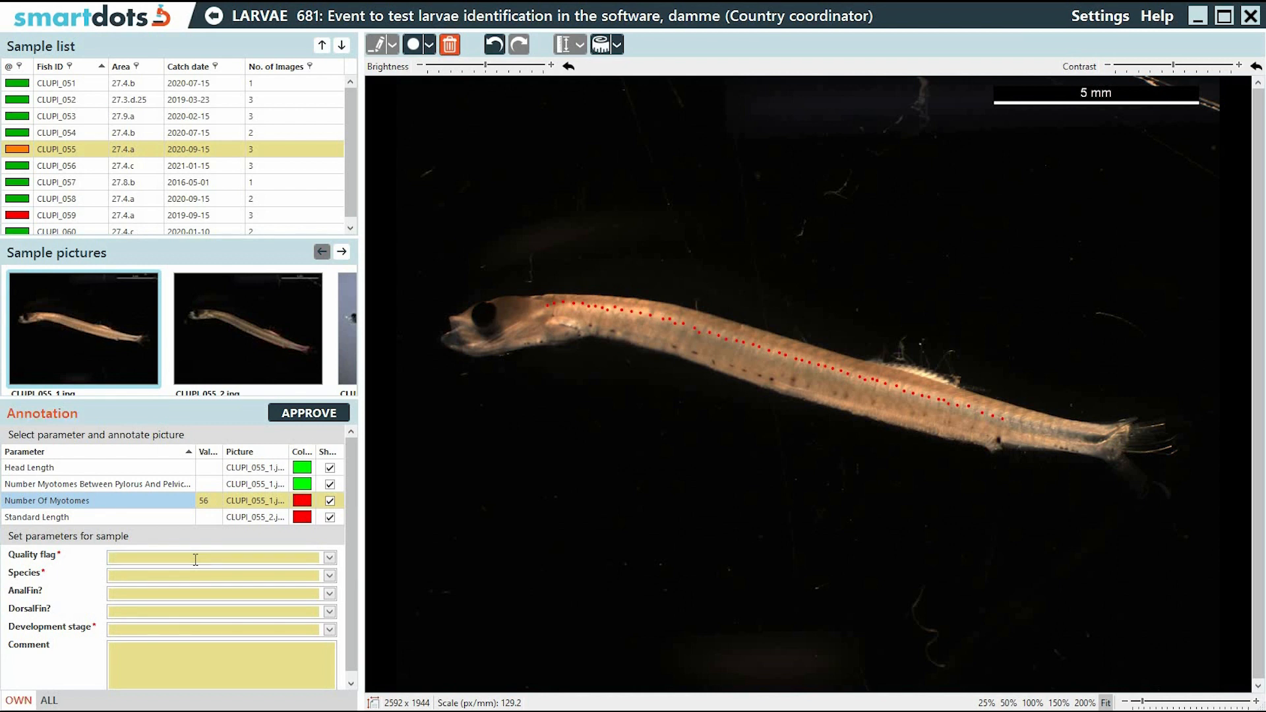
type("QS")
left_click(124, 573)
type("Spatt")
key("BackSpace")
key("BackSpace")
key("BackSpace")
type("rattus sprattus")
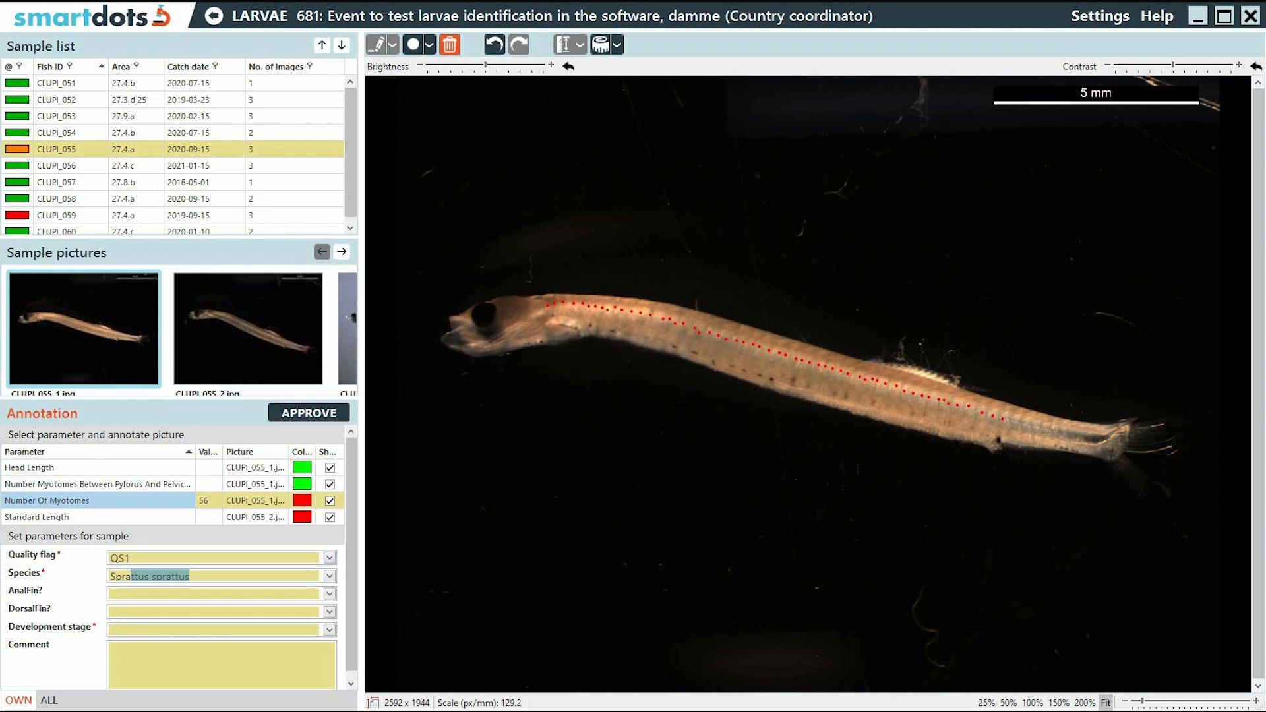
Set the development stage of sample CLUPI_055 to b, and approve the annotation
left_click(126, 631)
type("b")
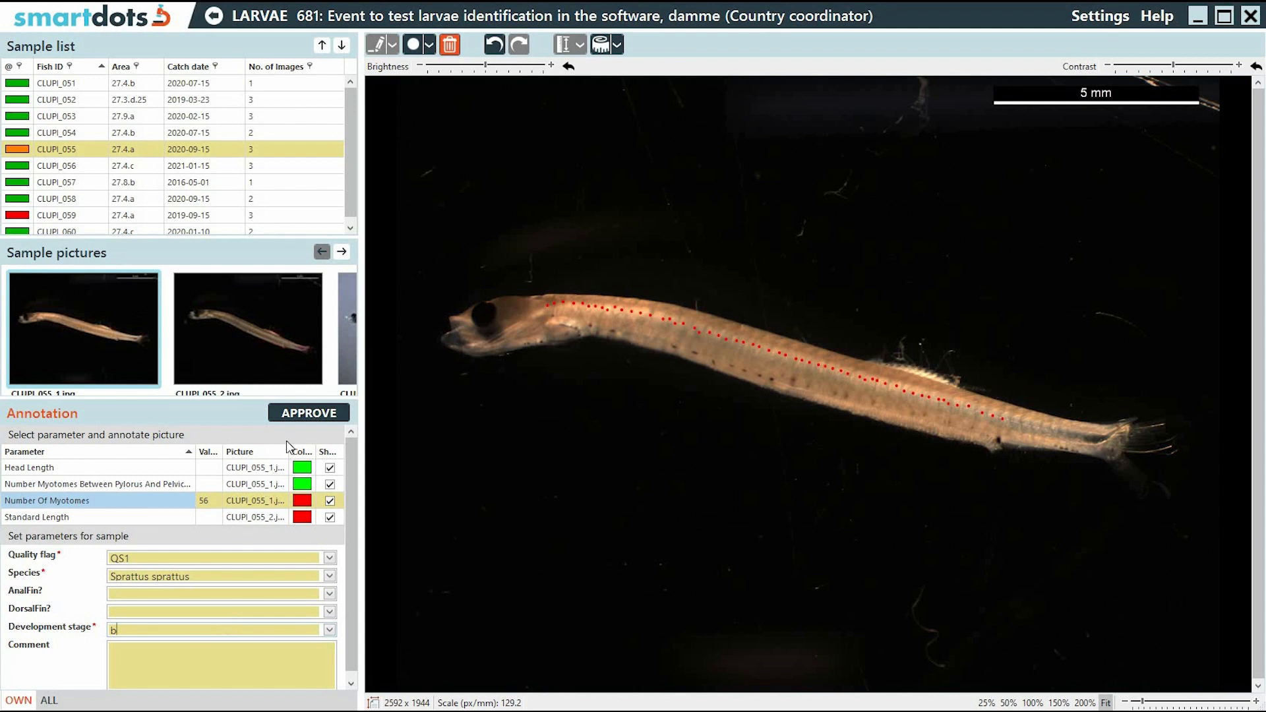
left_click(309, 414)
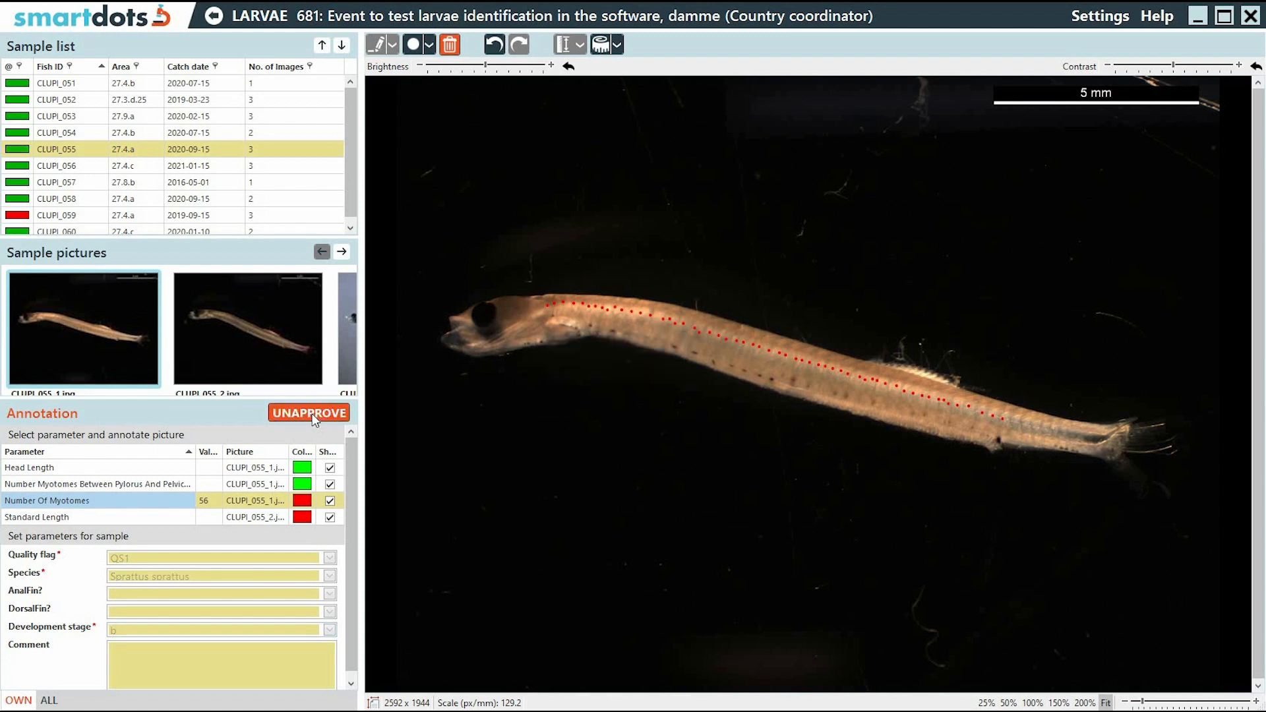
Open sample CLUPI_059 from the sample list
left_click(66, 217)
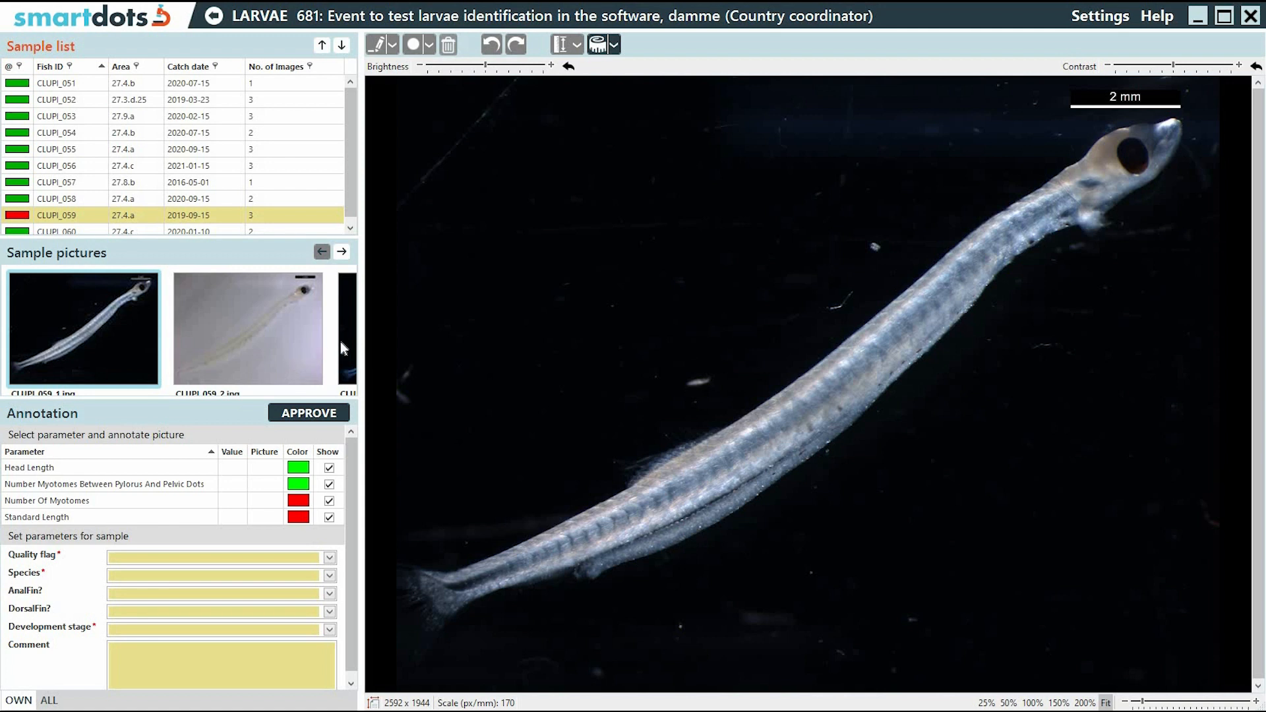
Mark the Number Of Myotomes with a row of 15 dots along the body on the third picture of sample CLUPI_059
left_click(300, 341)
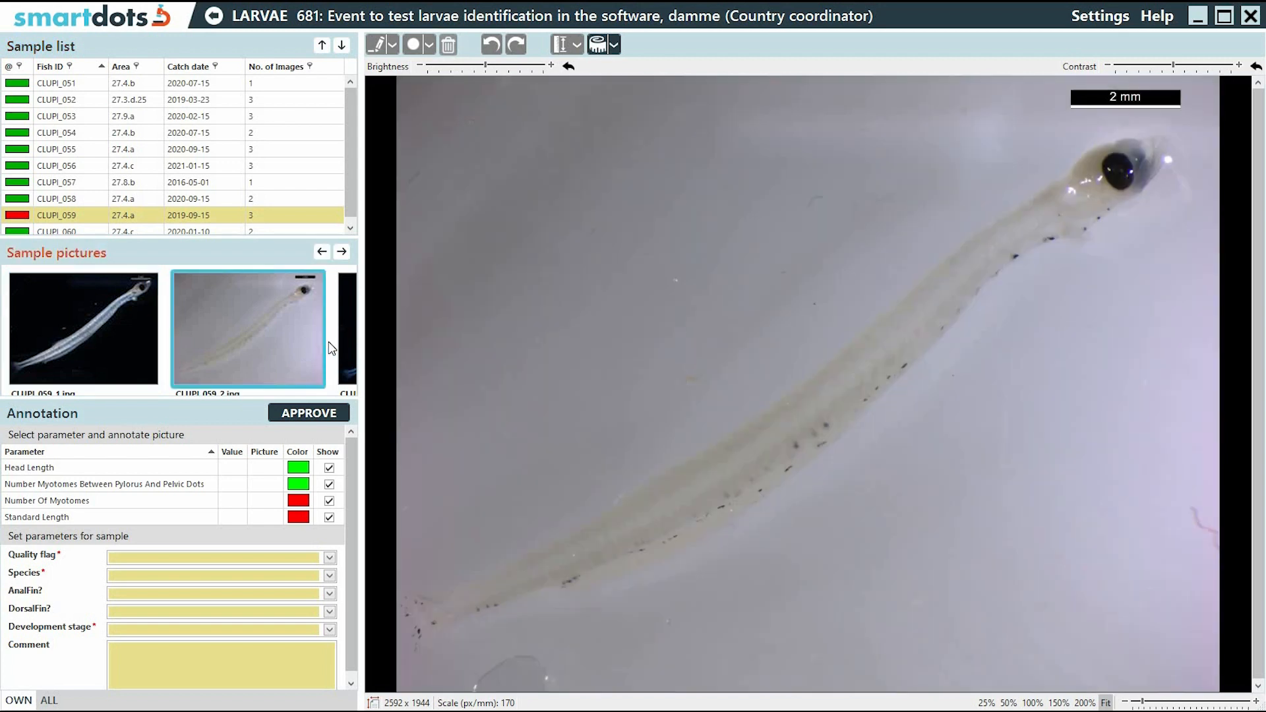
left_click(348, 345)
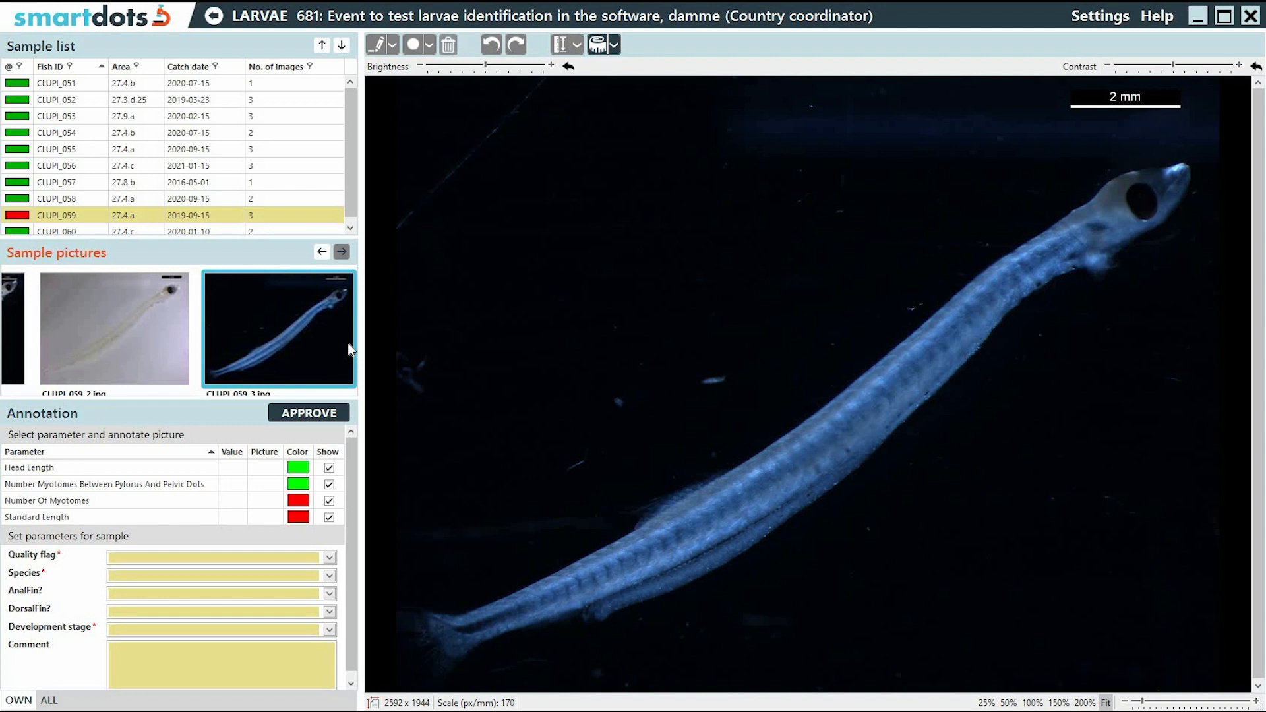
left_click(190, 506)
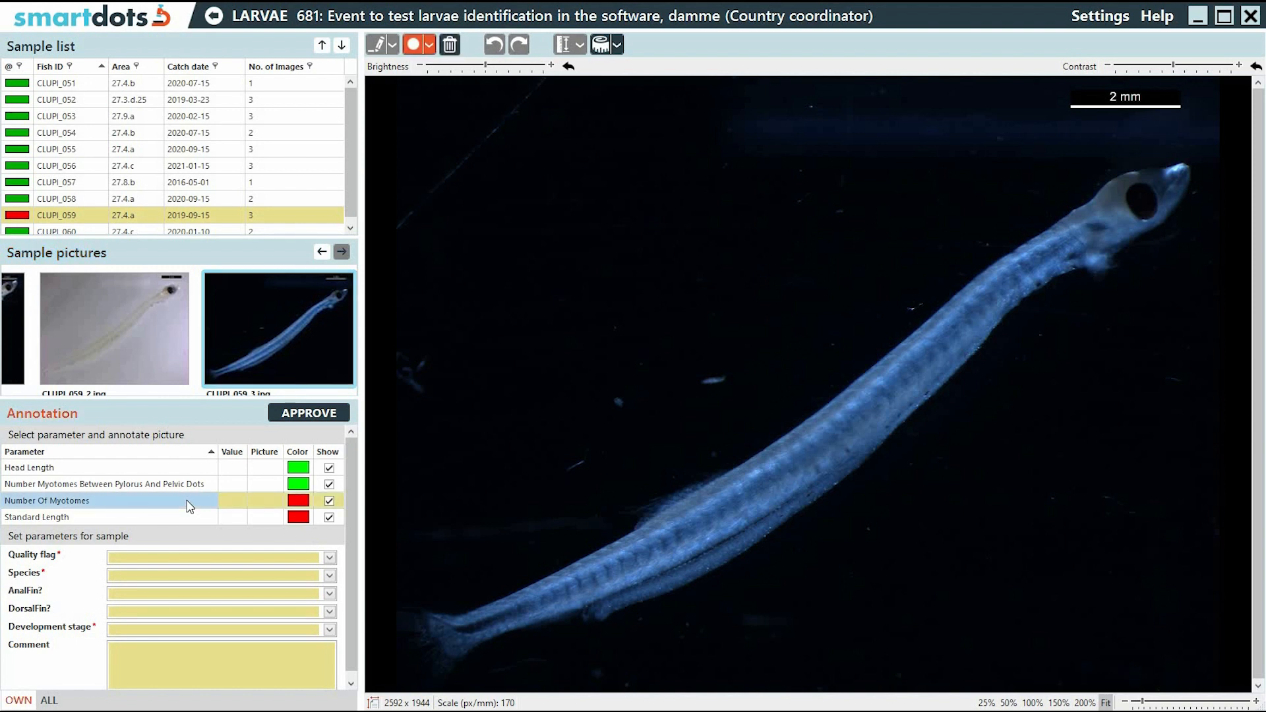
left_click(421, 44)
left_click(1092, 219)
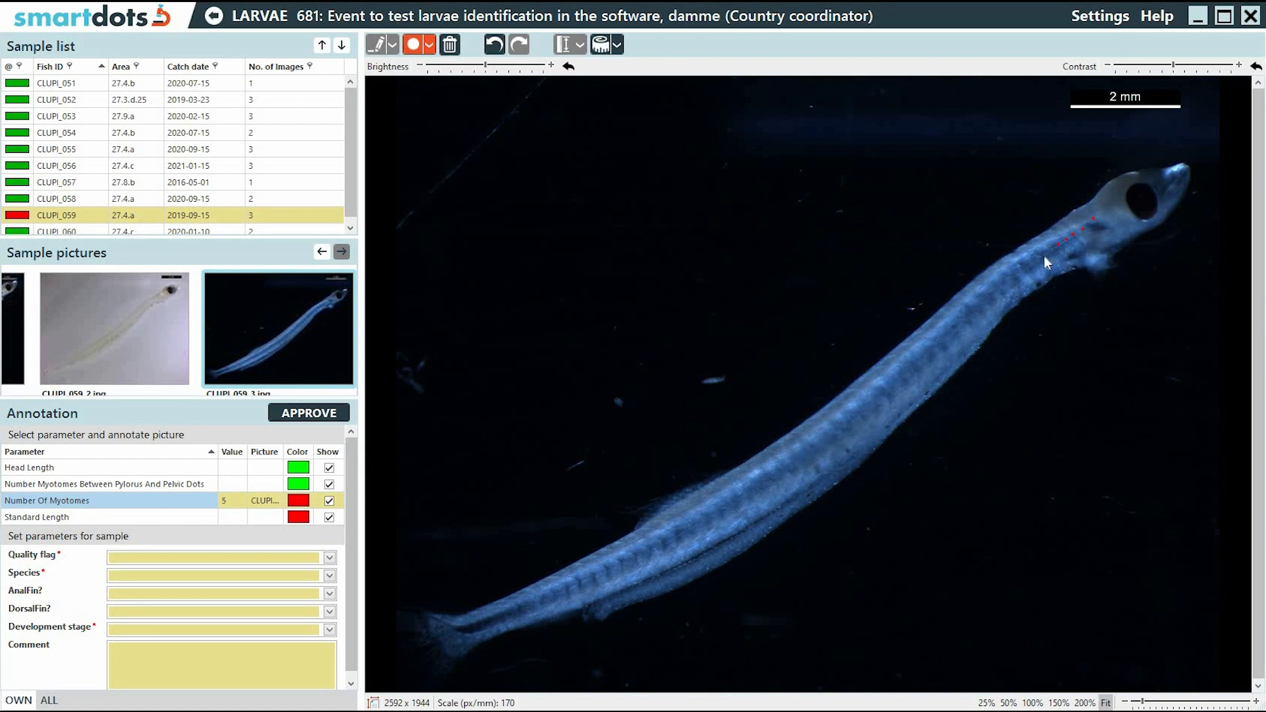
left_click(999, 290)
Draw the Standard Length as a segmented line of about 1.63 cm from snout to tail base on the second picture of CLUPI_059
left_click(233, 517)
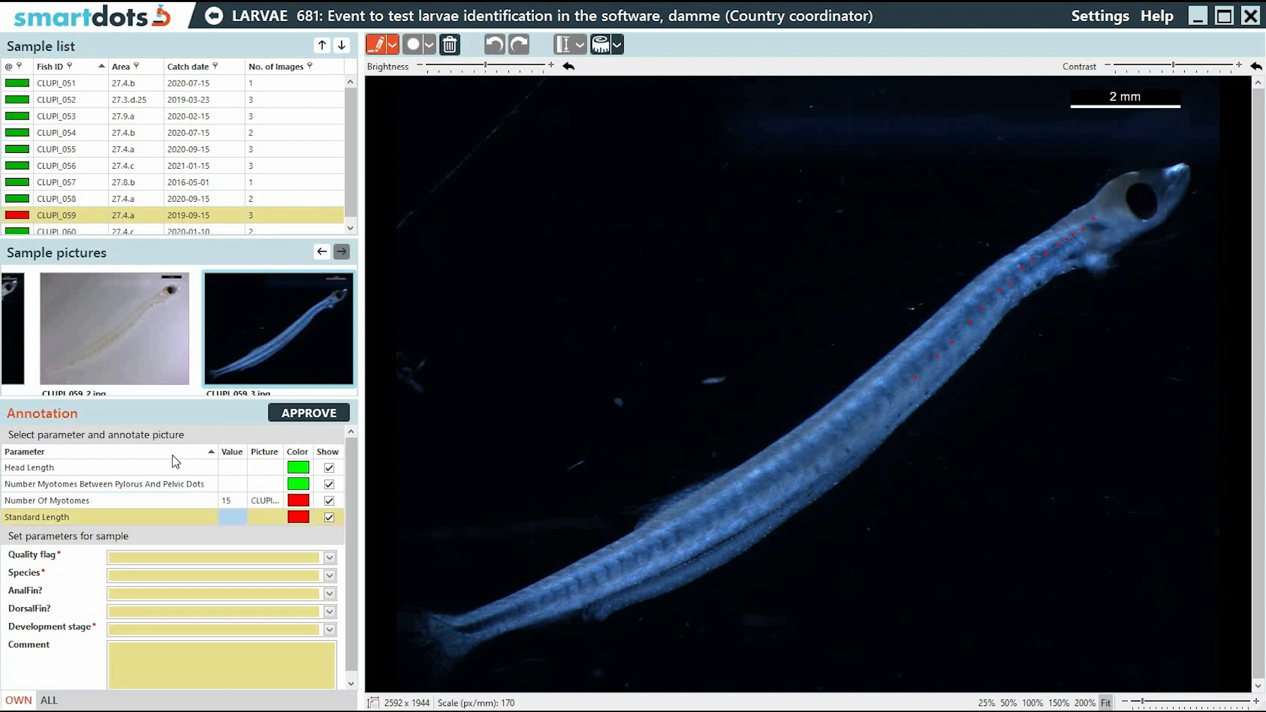
left_click(116, 352)
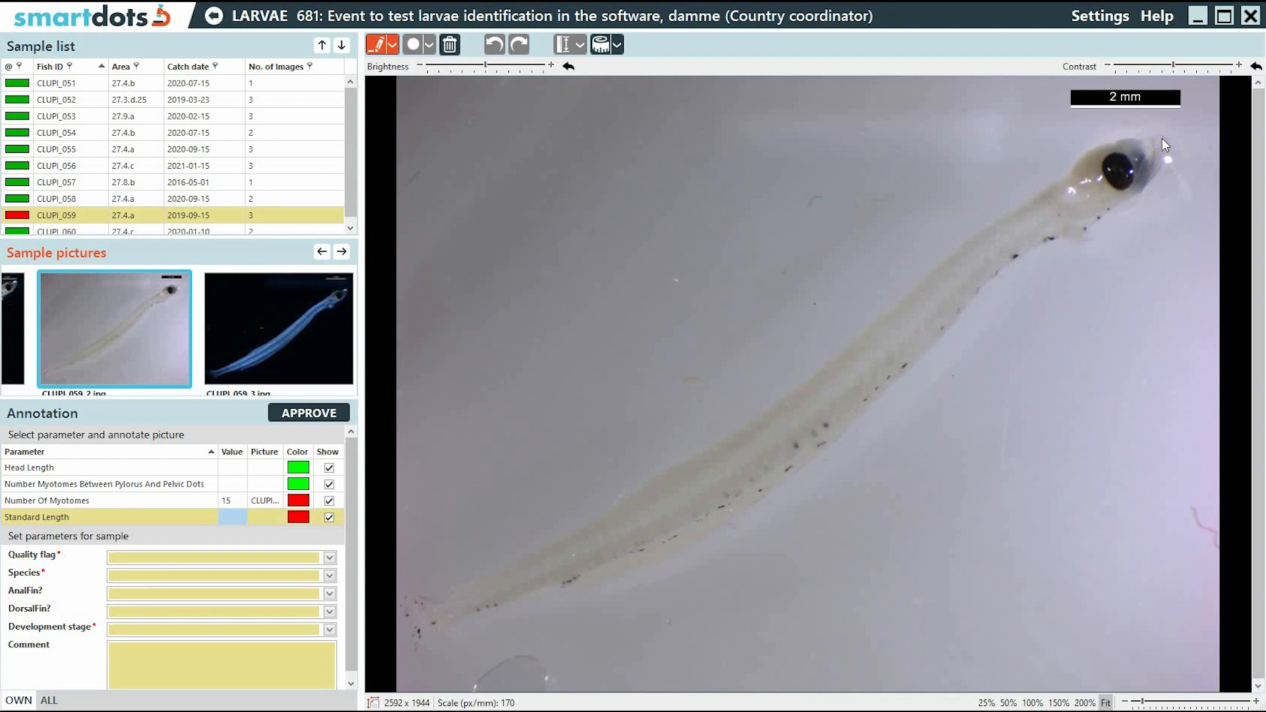
left_click_drag(1161, 137, 1050, 214)
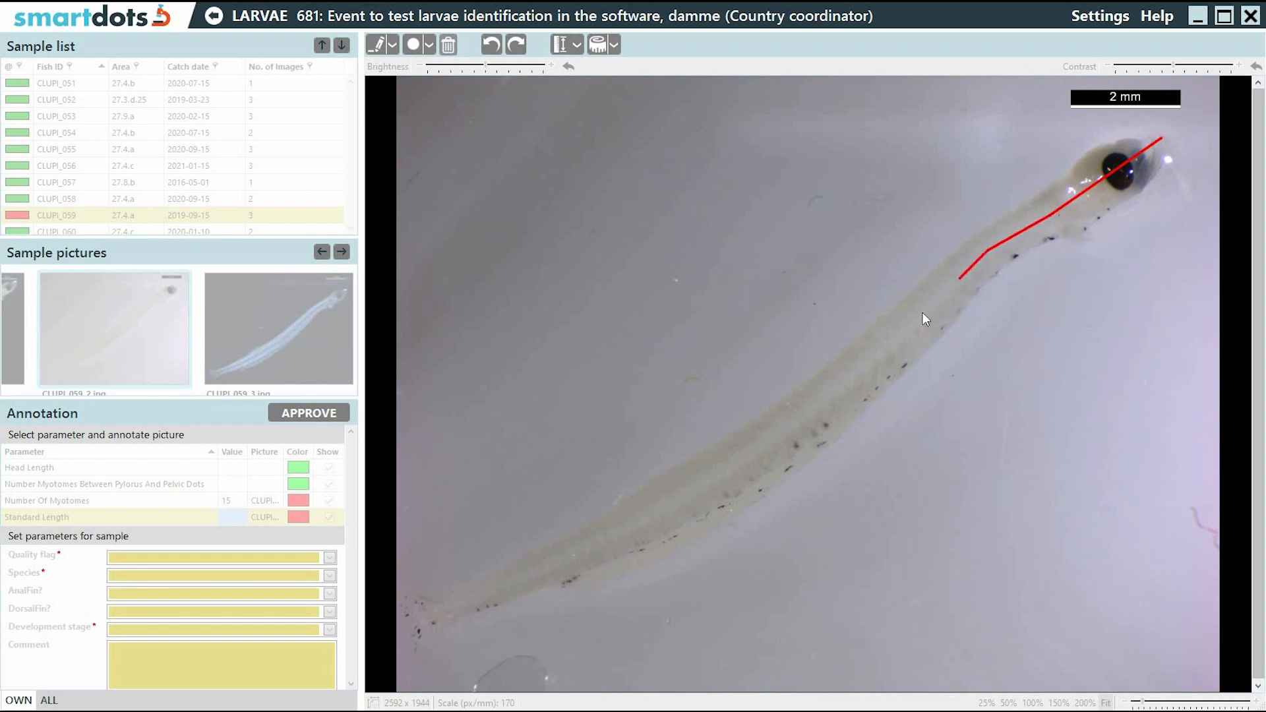
left_click(911, 327)
left_click(815, 407)
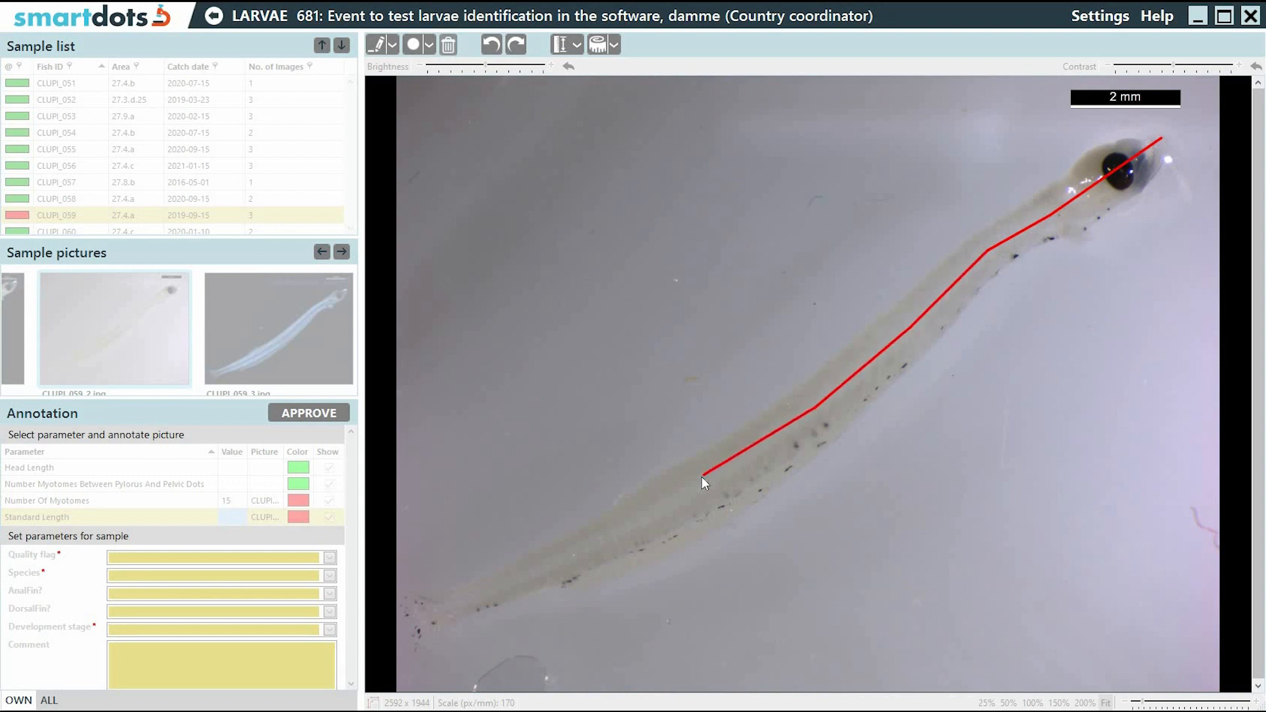
left_click(556, 557)
left_click(422, 613)
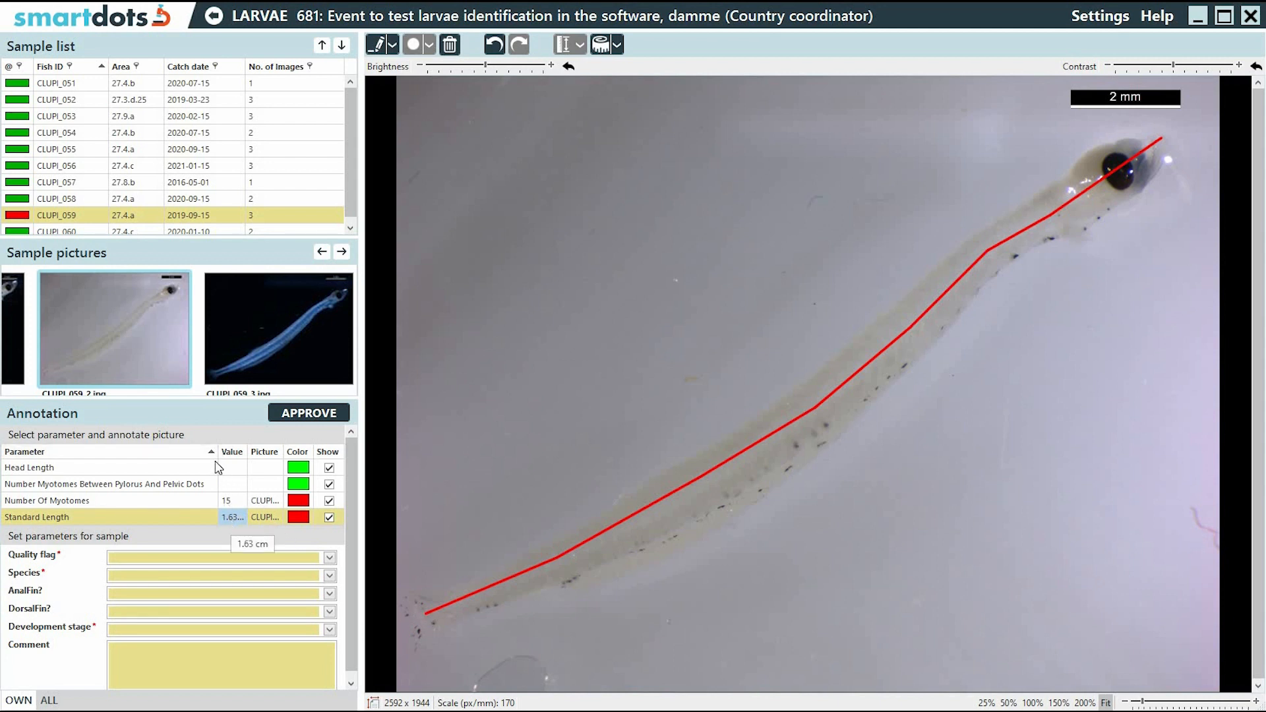
Widen the Value and Picture columns of the parameter table, and display the third picture holding the Number Of Myotomes annotation
left_click_drag(214, 450, 162, 451)
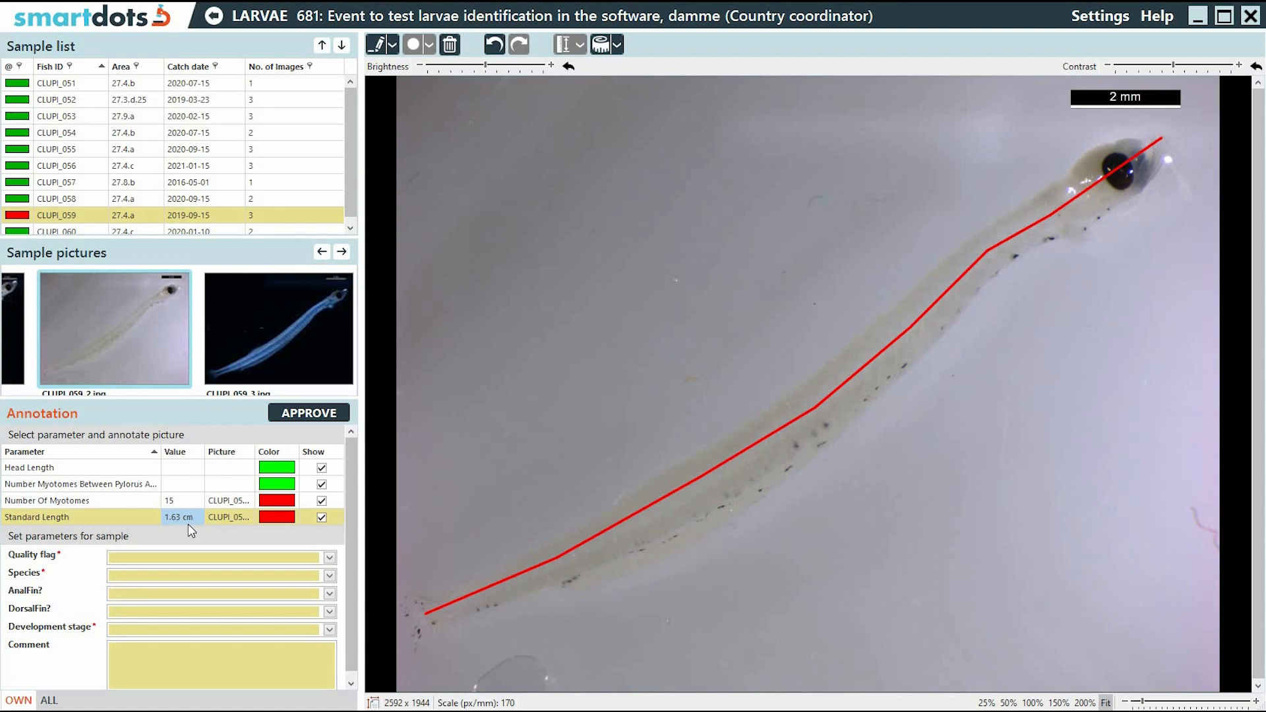
left_click_drag(256, 455, 296, 450)
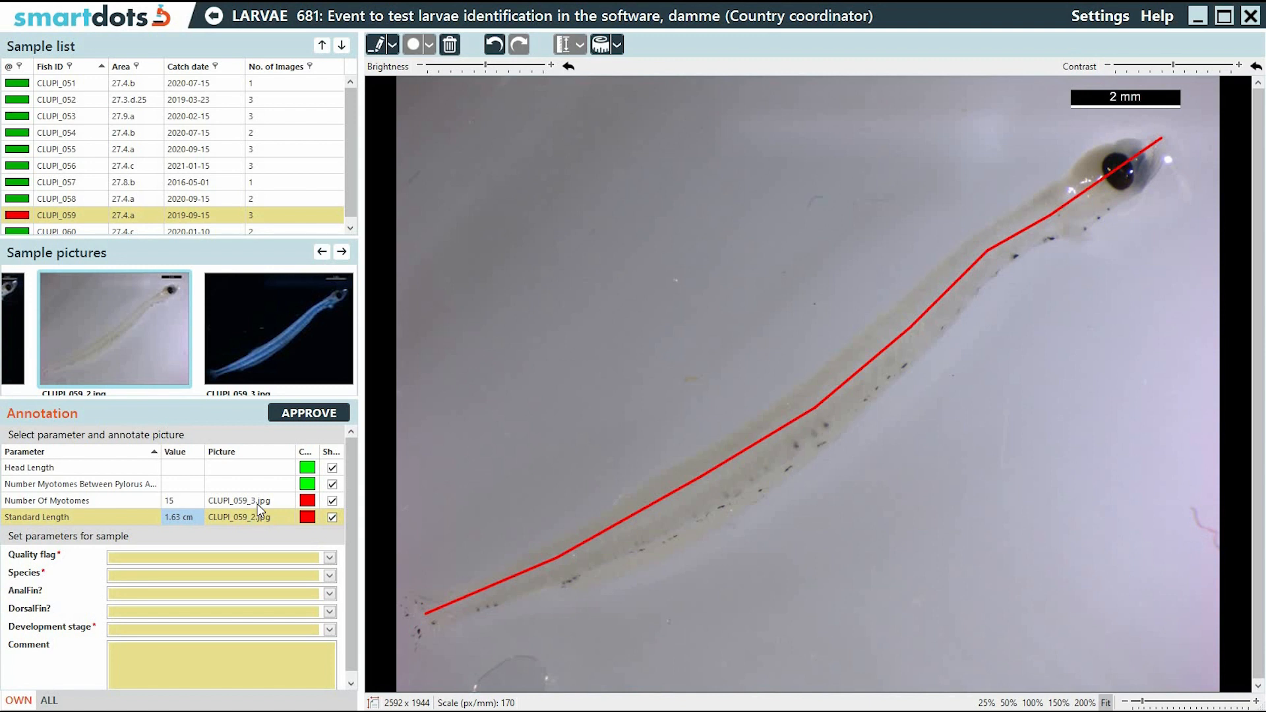
left_click(257, 506)
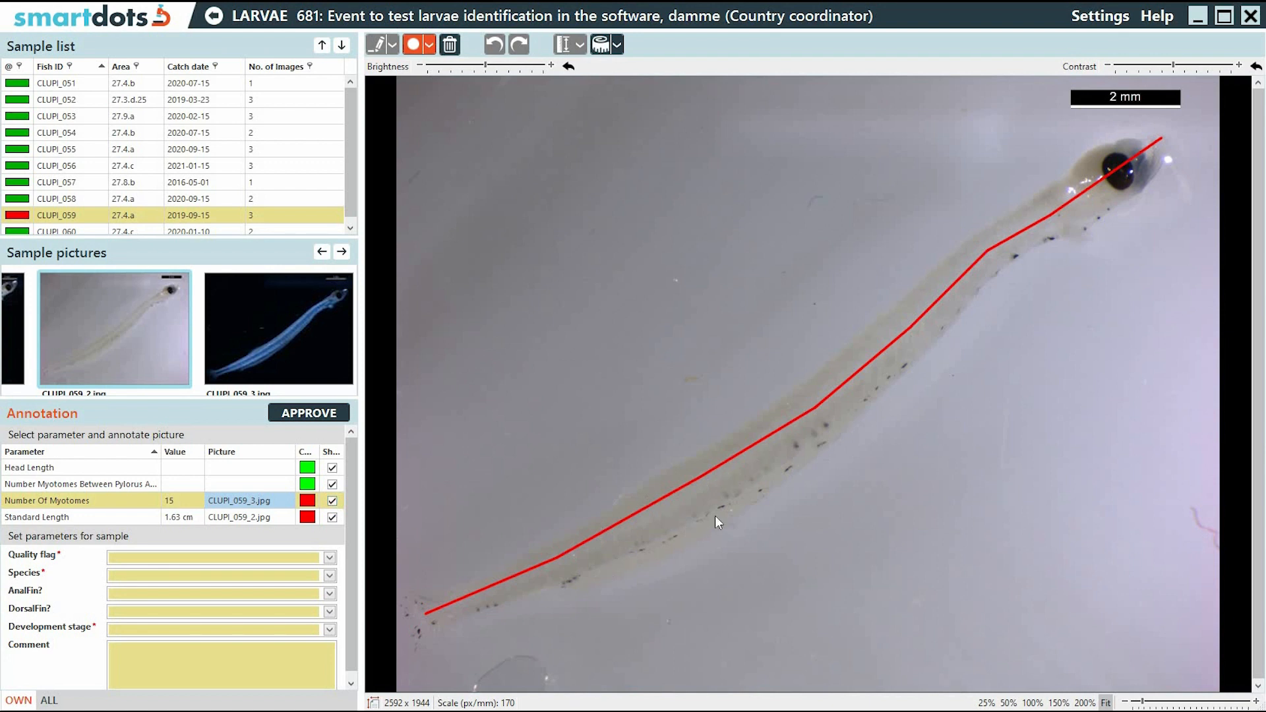
left_click(315, 344)
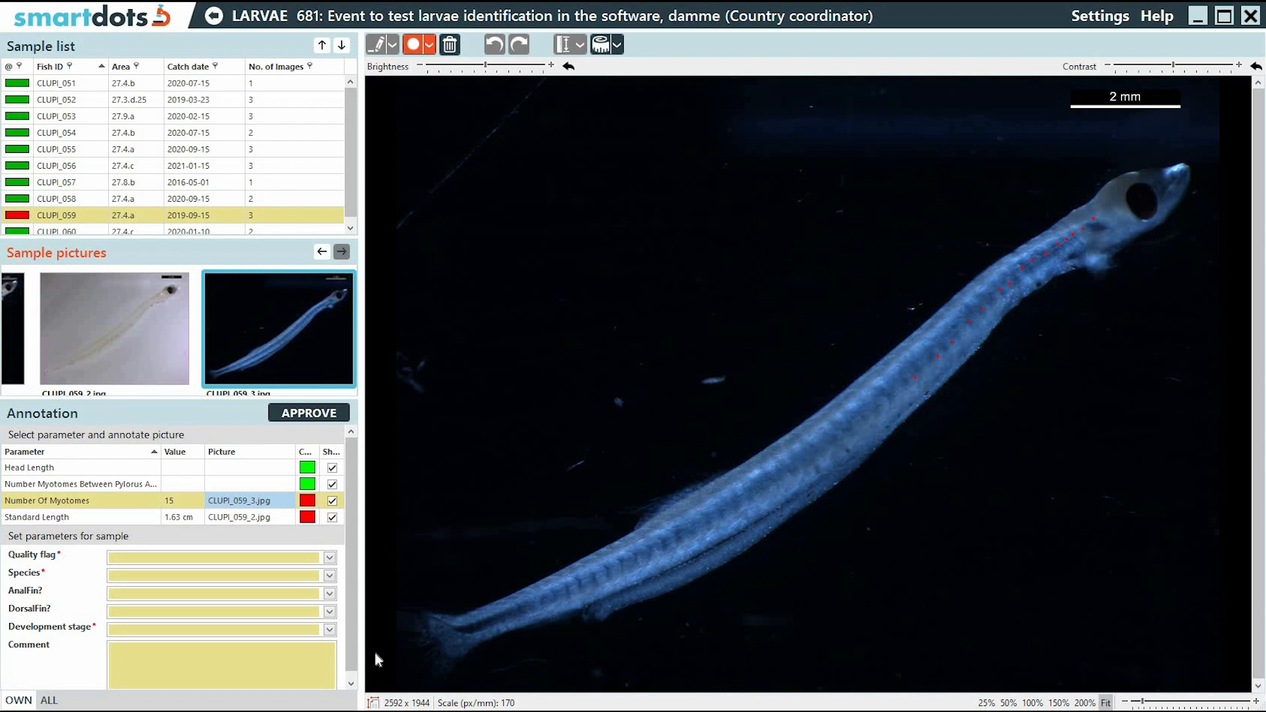
Set the quality flag of sample CLUPI_059 to QS1, its species to Clupea harengus and its development stage to c
left_click(194, 557)
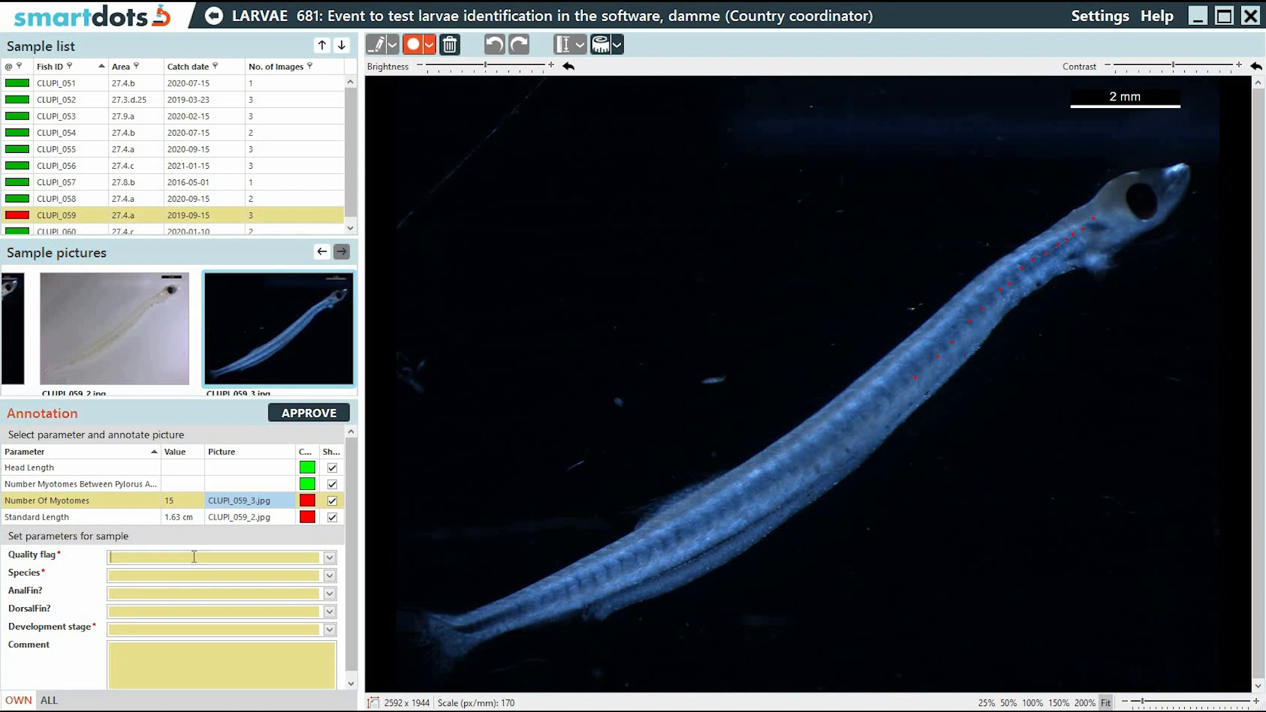
type("QS1")
left_click(172, 575)
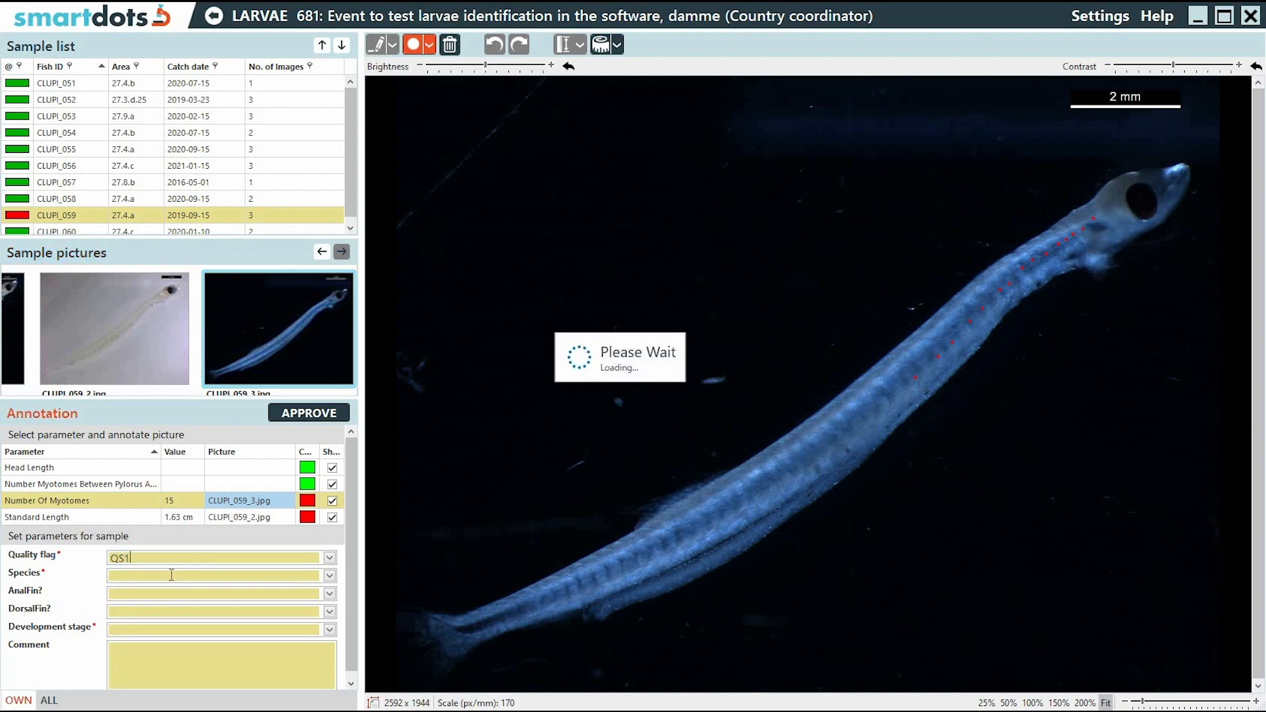
type("Clupea harengus")
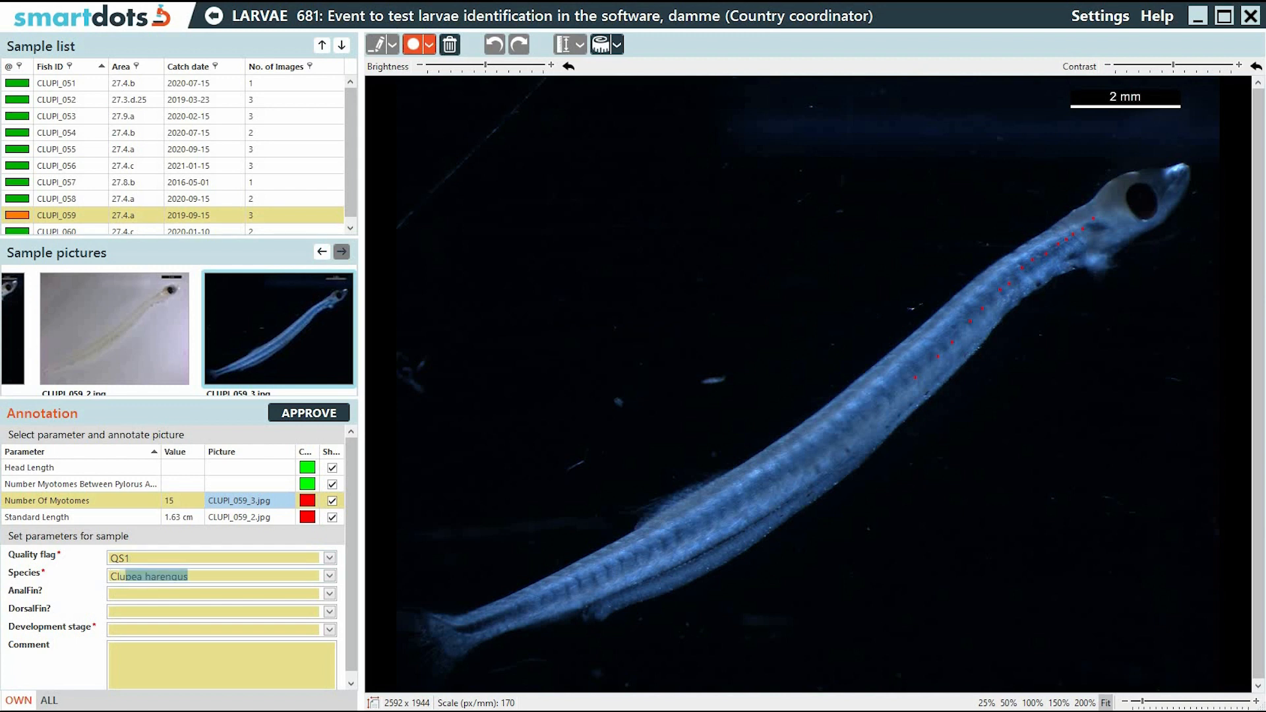
left_click(146, 628)
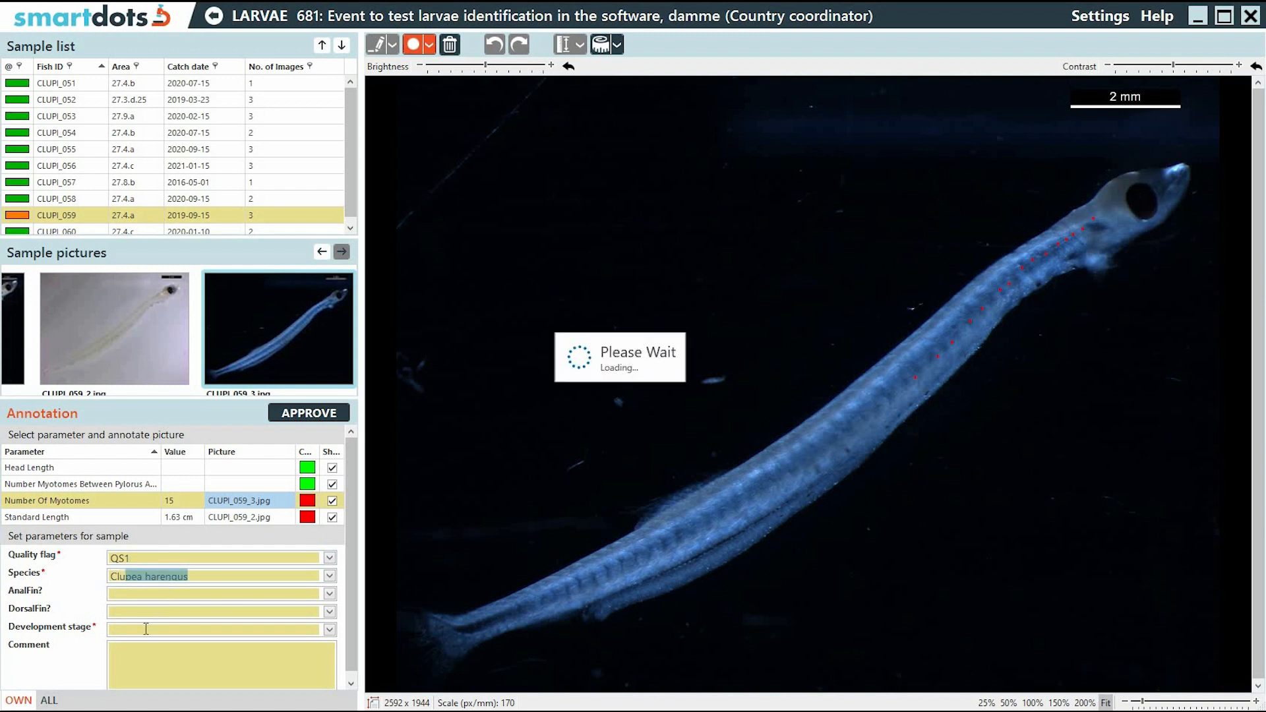
type("c")
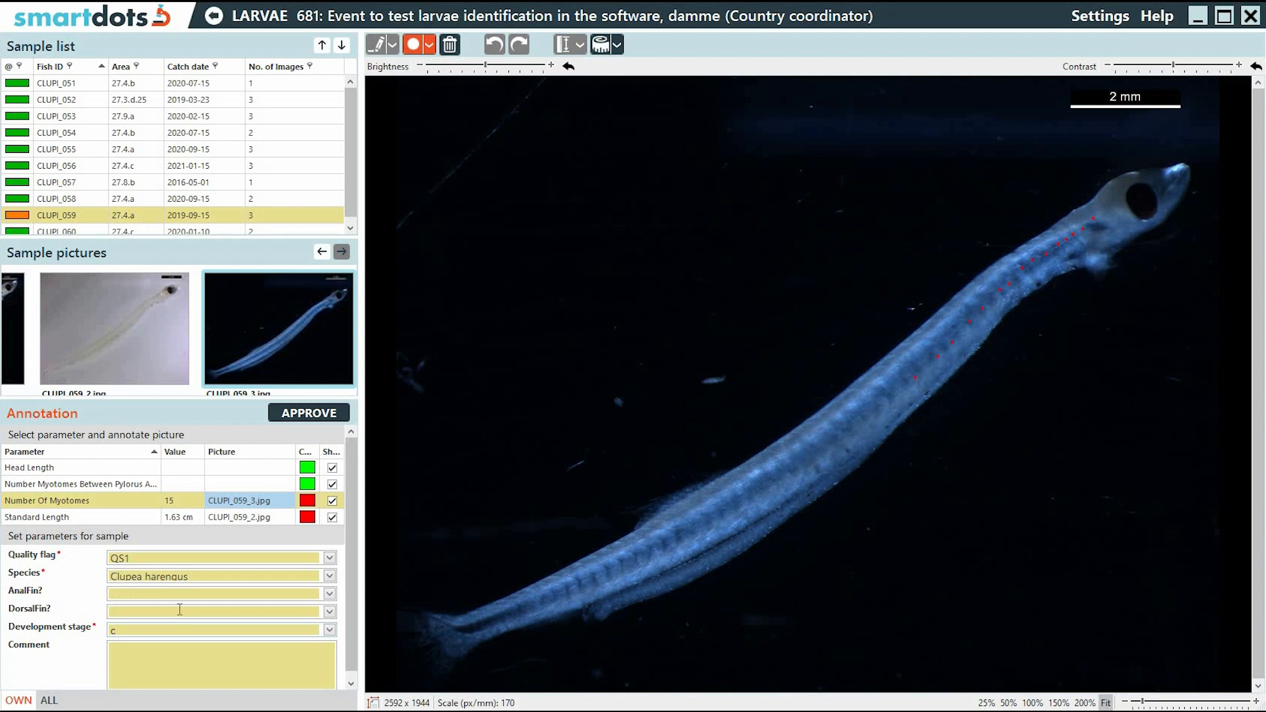
Approve the annotation of sample CLUPI_059 and mark the event as finished
left_click(313, 416)
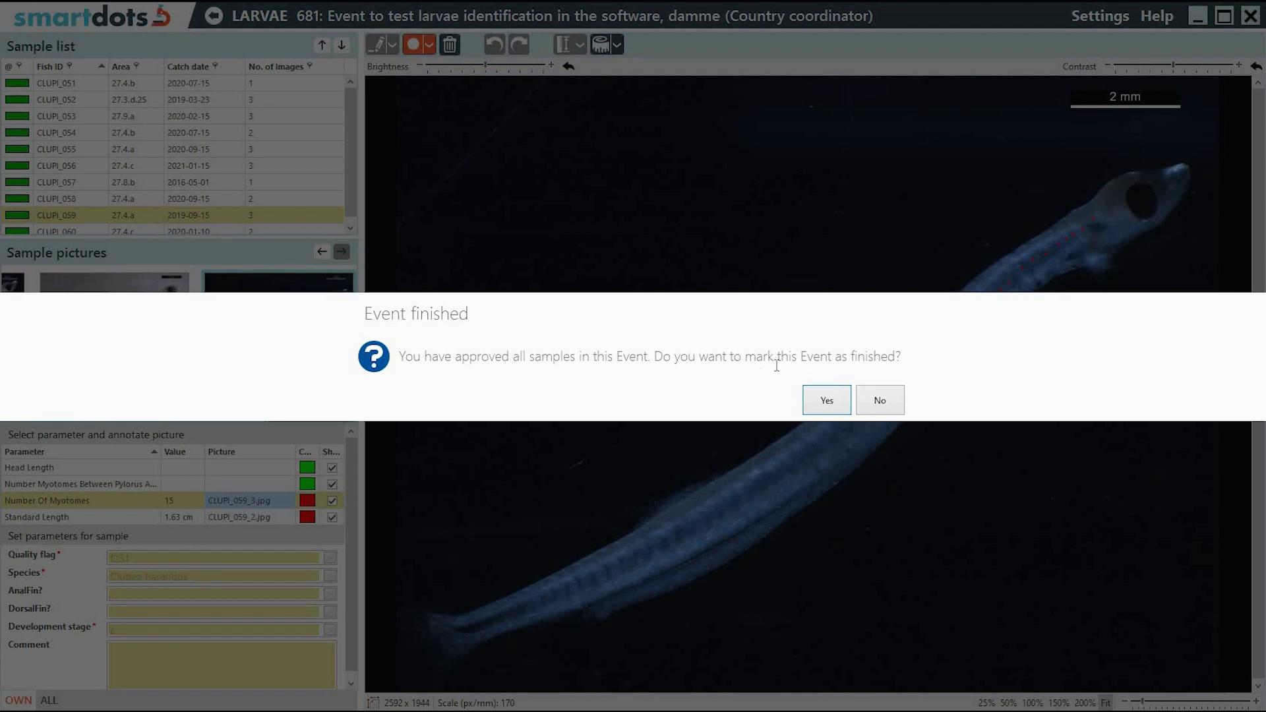
left_click(824, 401)
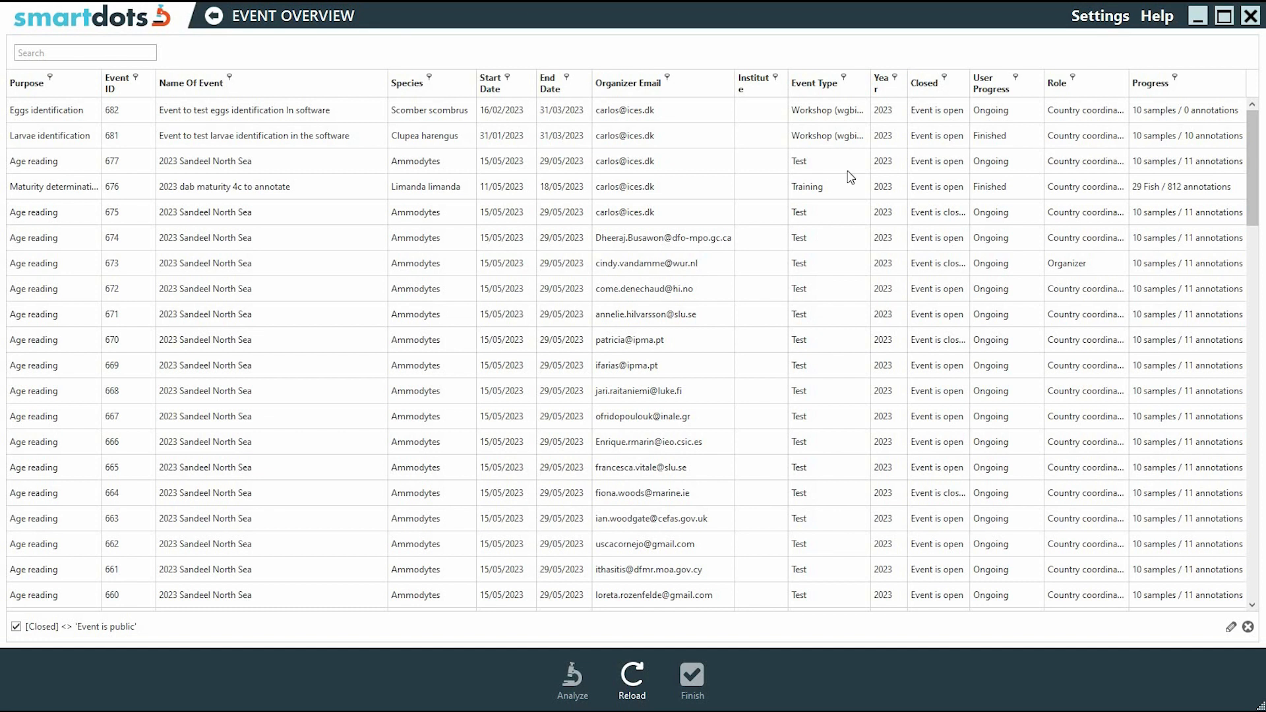
Reopen finished larvae event 681 and display the Standard Length and Number Of Myotomes annotations of sample CLUPI_051 in the all-readers view
double_click(255, 145)
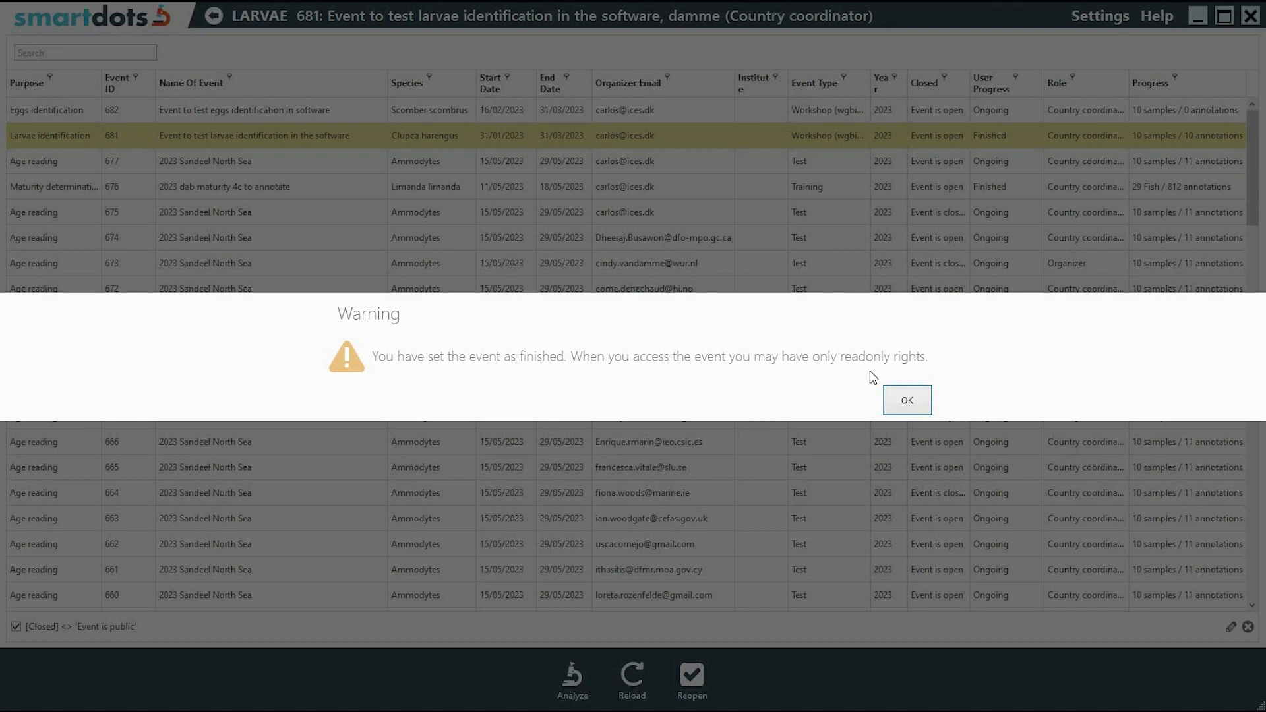
left_click(907, 402)
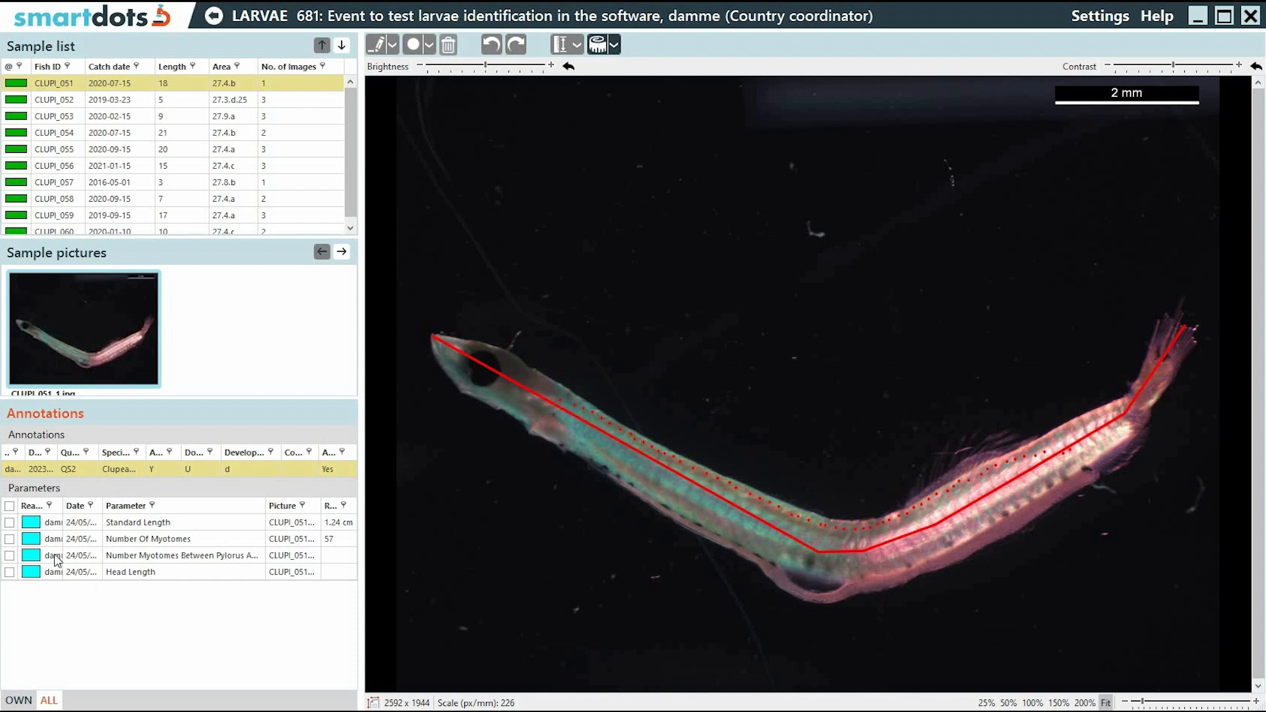
left_click(9, 522)
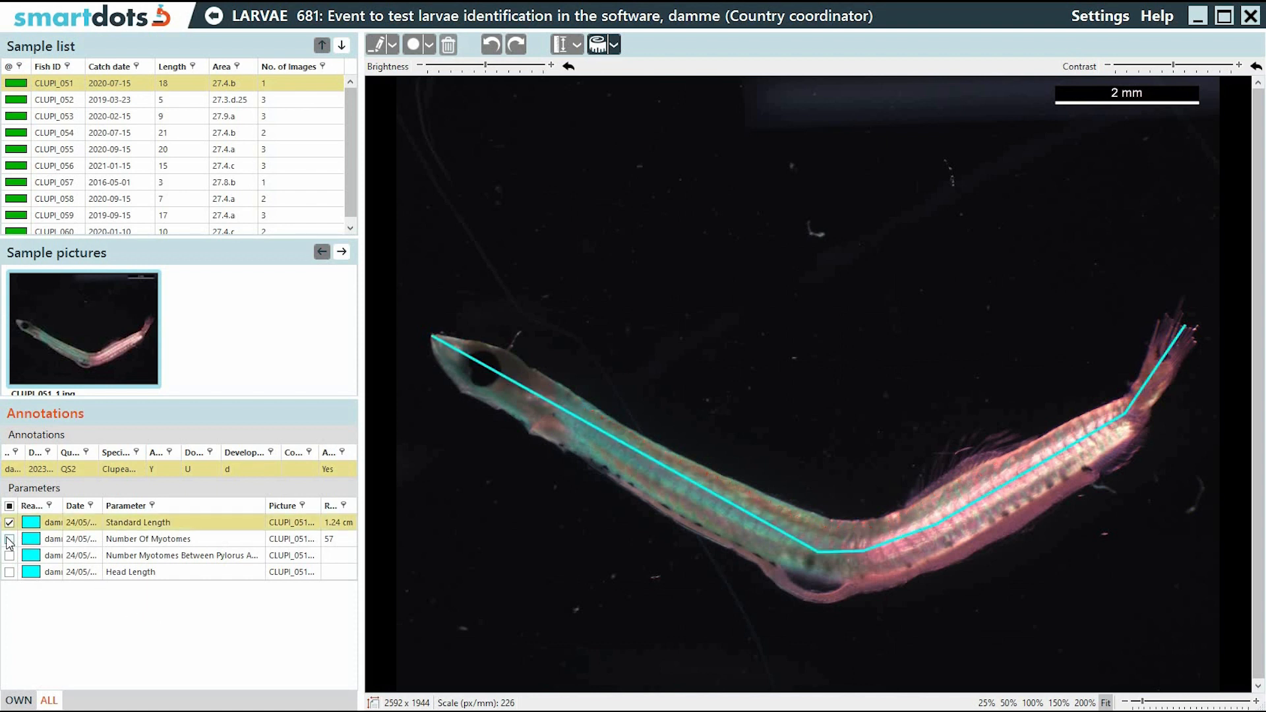
left_click(9, 539)
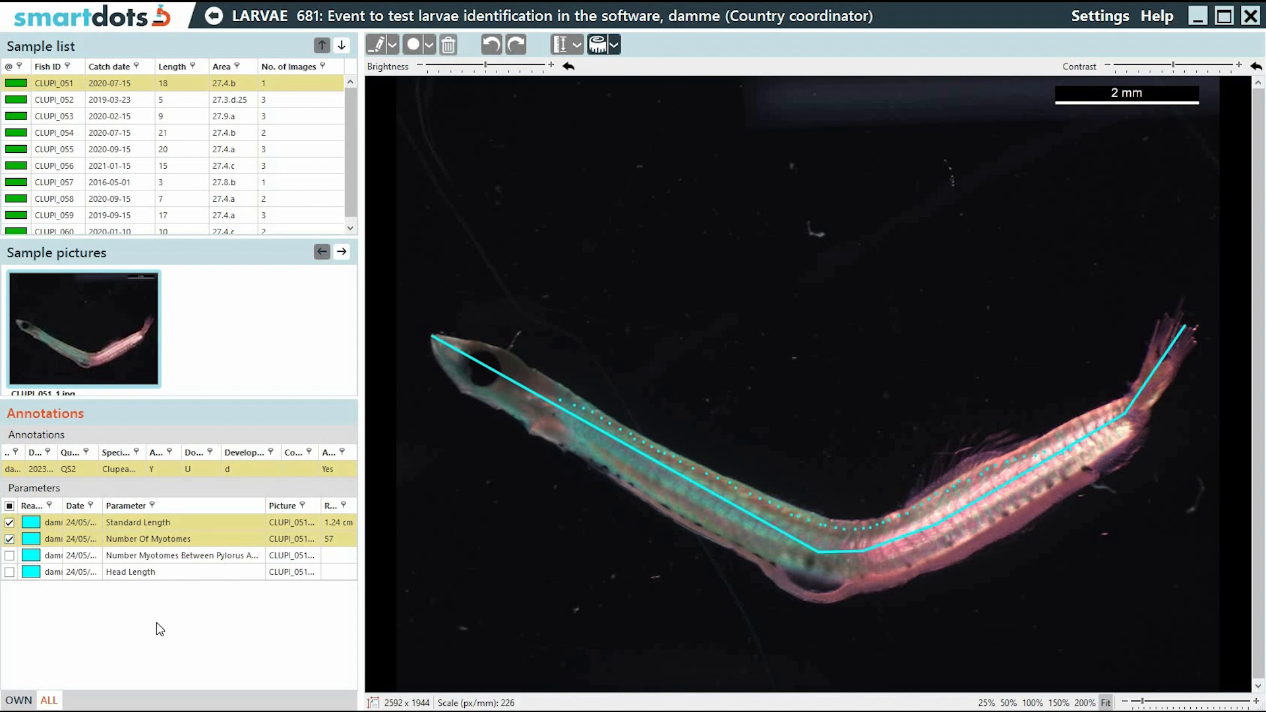